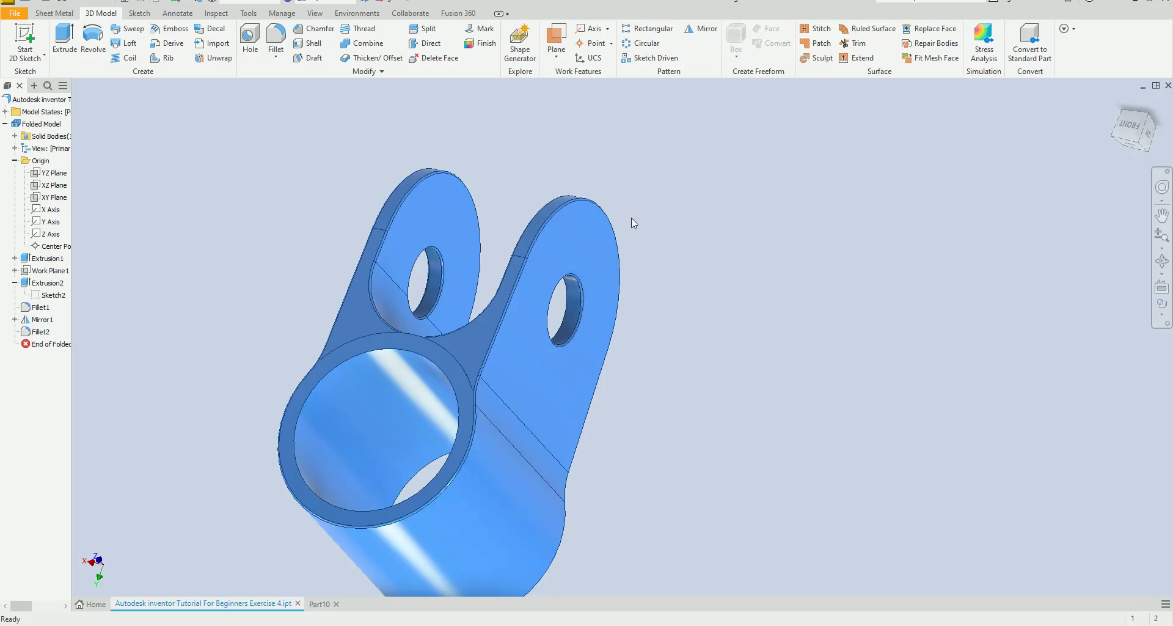
Step: Switch from the example bracket file to the empty Part10 document
left_click(318, 605)
Step: Sketch a 60 mm diameter circle at the origin on the front plane
left_click(25, 40)
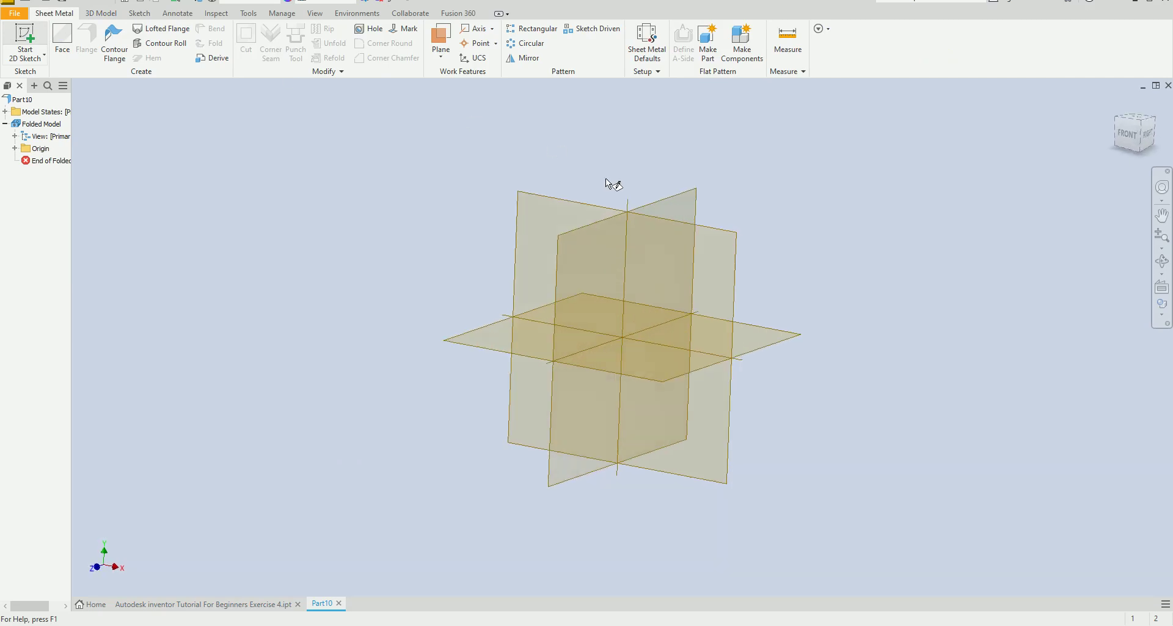
left_click(669, 234)
key("c")
left_click(622, 337)
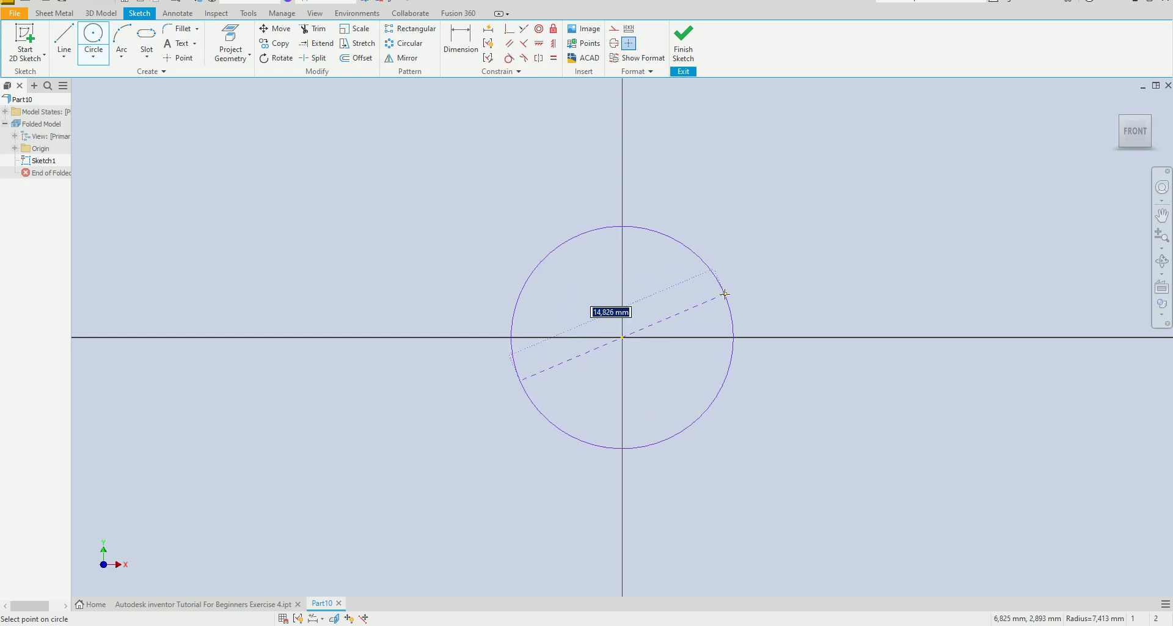
type("60")
key("Return")
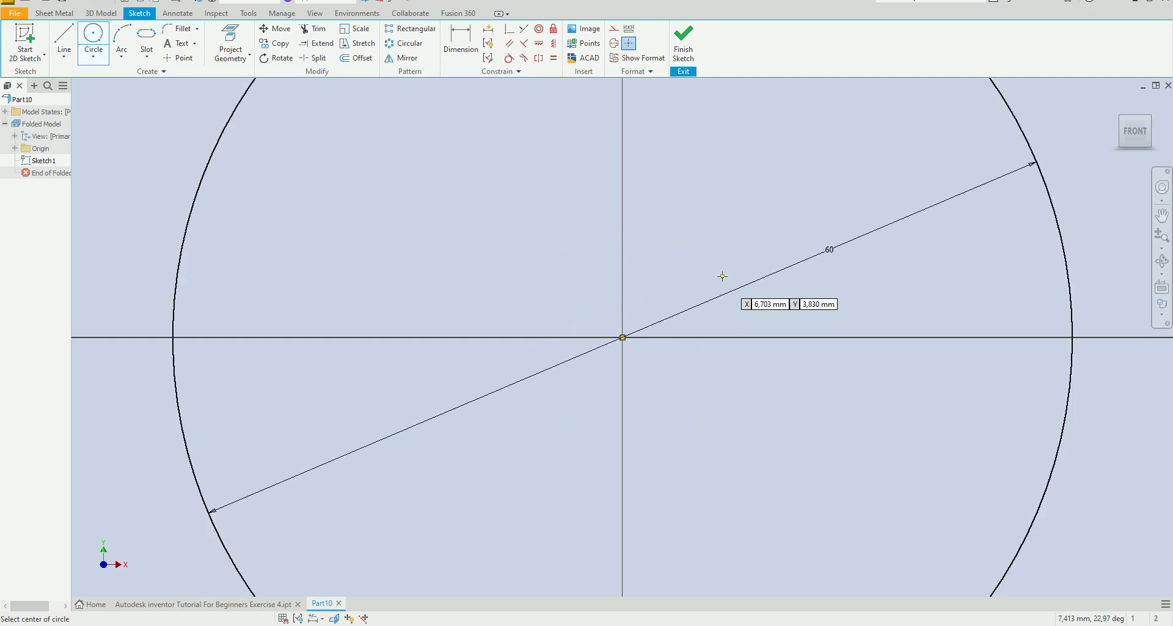
scroll(486, 220, "down", 5)
right_click(495, 218)
left_click(550, 220)
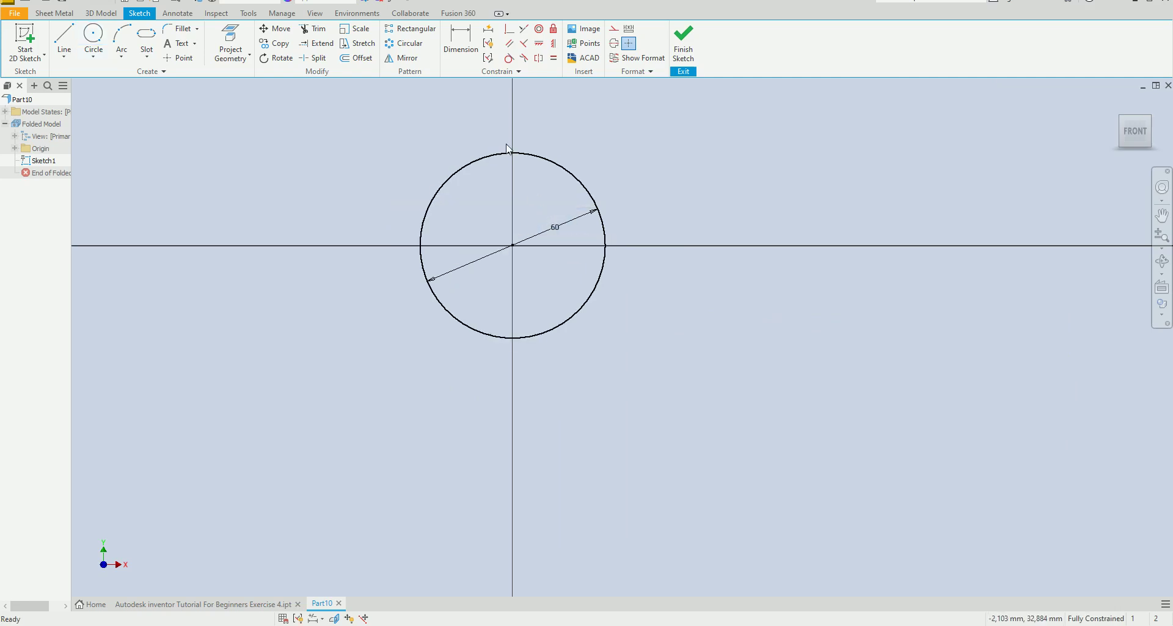
Step: Offset the circle 5 mm inward and finish the sketch
left_click(363, 63)
left_click(443, 185)
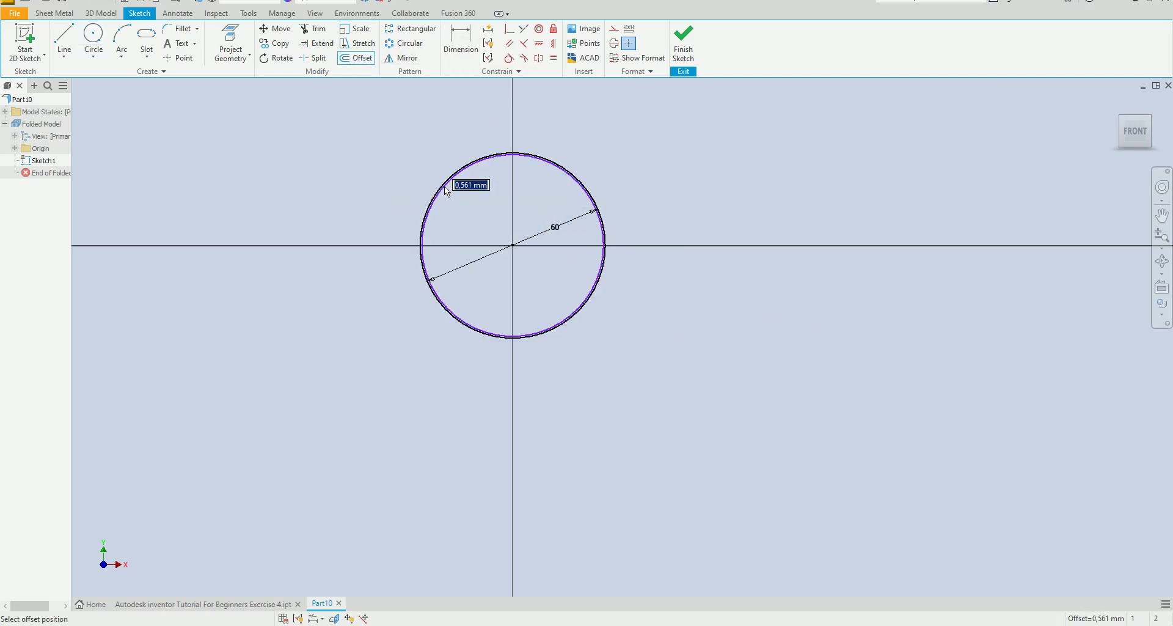
type("5")
key("Return")
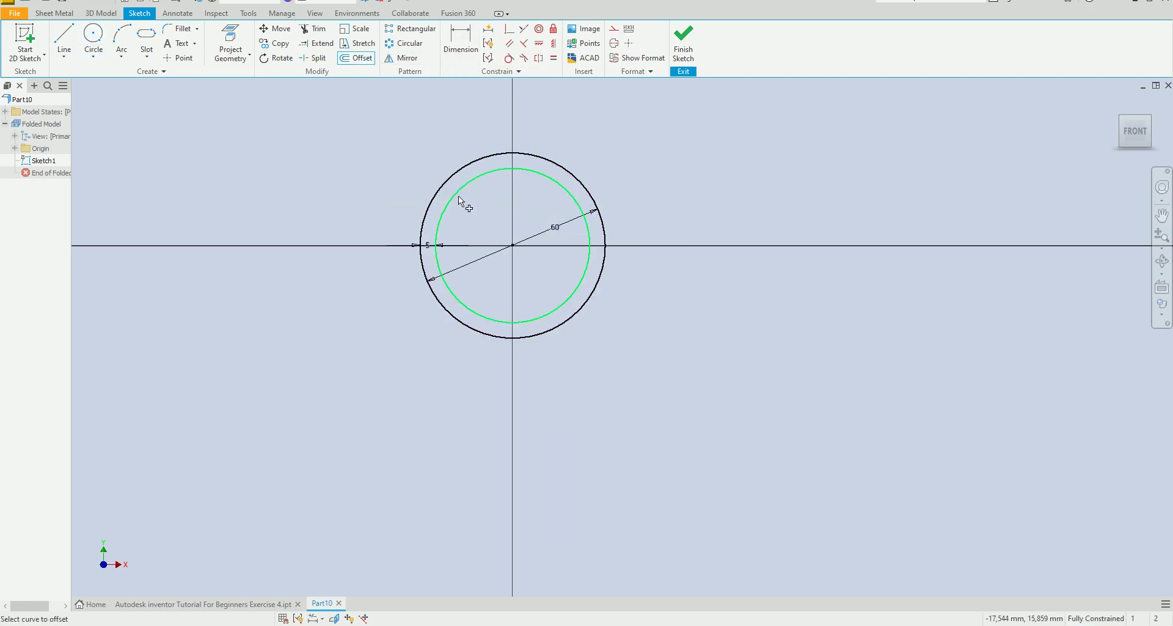
right_click(695, 262)
left_click(724, 219)
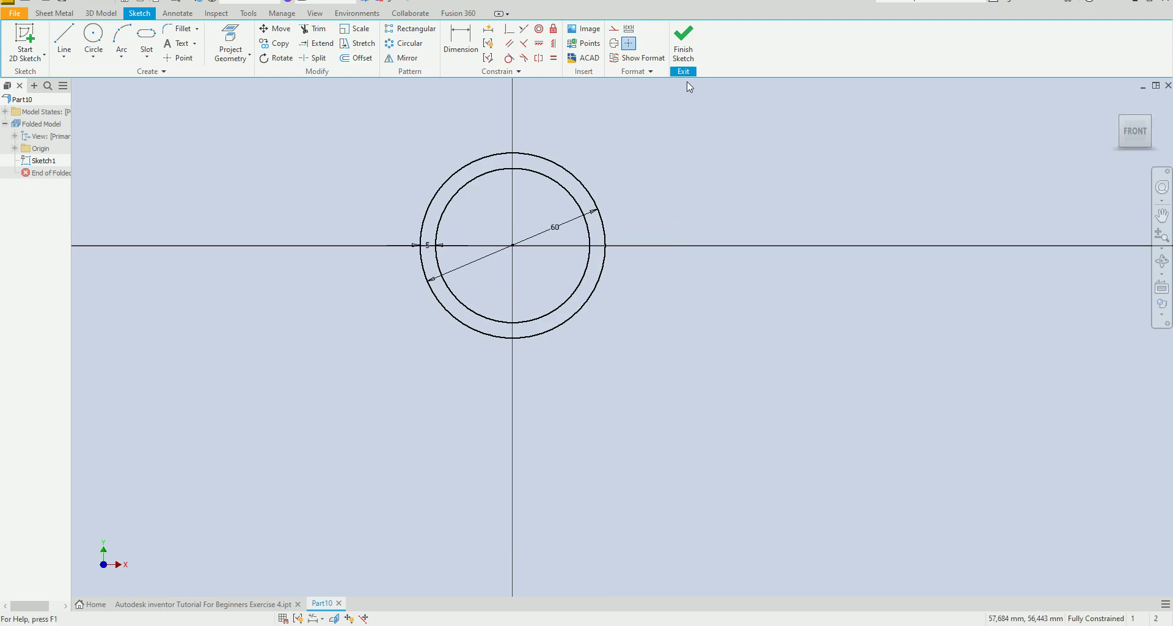
left_click(683, 46)
Step: Extrude the ring profile 70 mm into a hollow tube
left_click(64, 39)
left_click(355, 290)
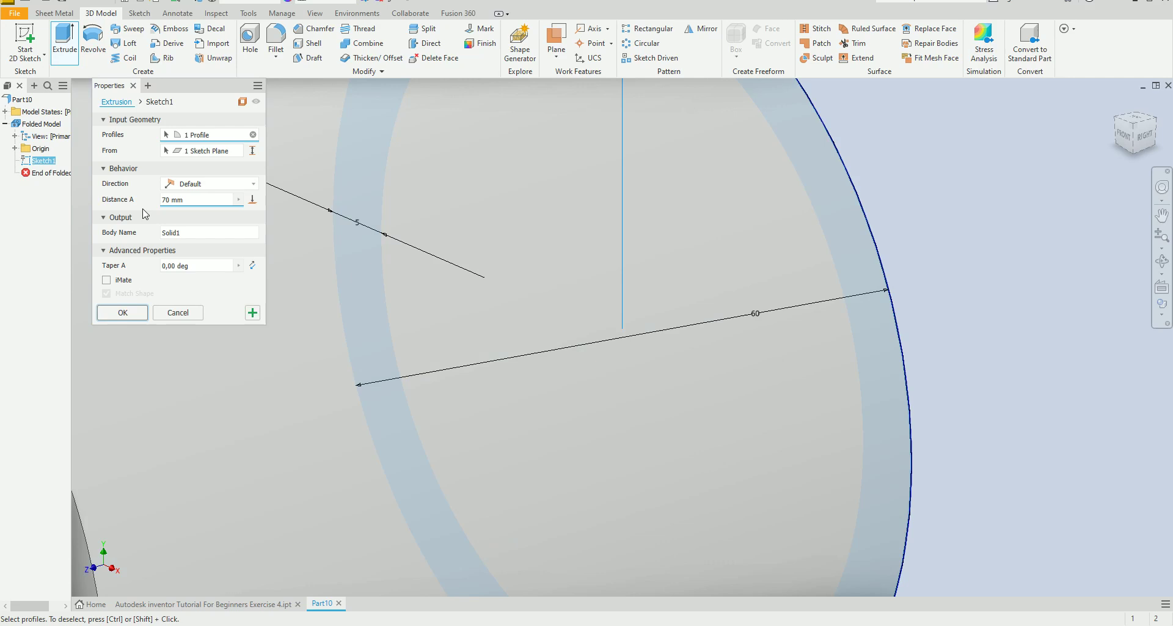
left_click(123, 312)
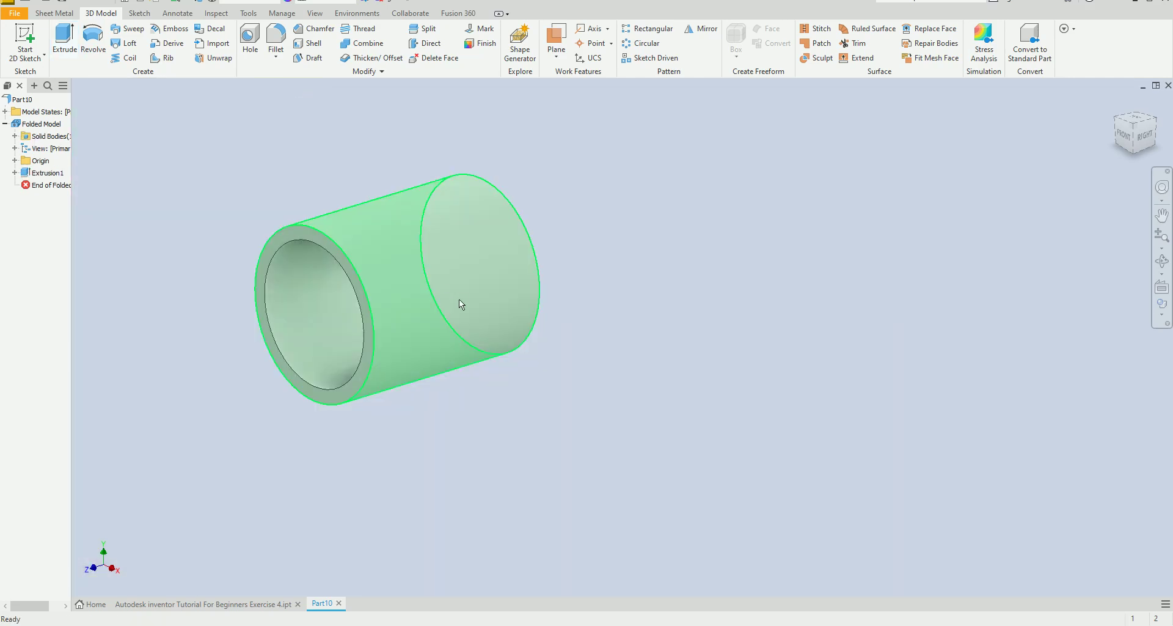
scroll(391, 263, "down", 2)
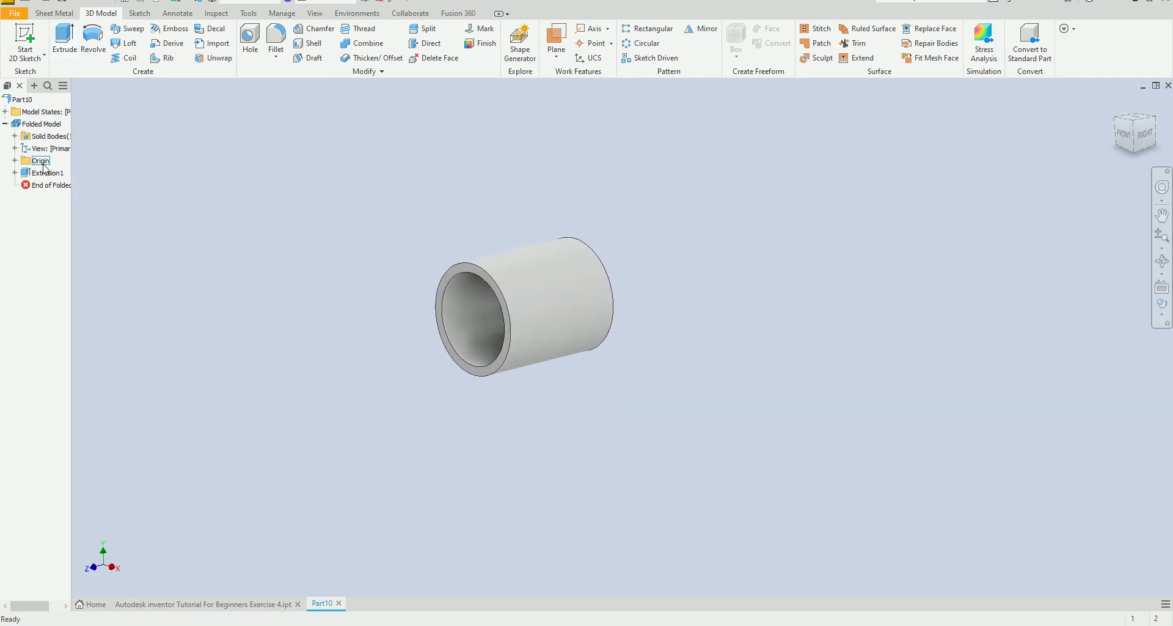
Step: Create a work plane tangent to the tube's outer face and parallel to the YZ Plane
left_click(15, 161)
left_click(58, 173)
middle_click_drag(404, 229, 553, 170, "shift")
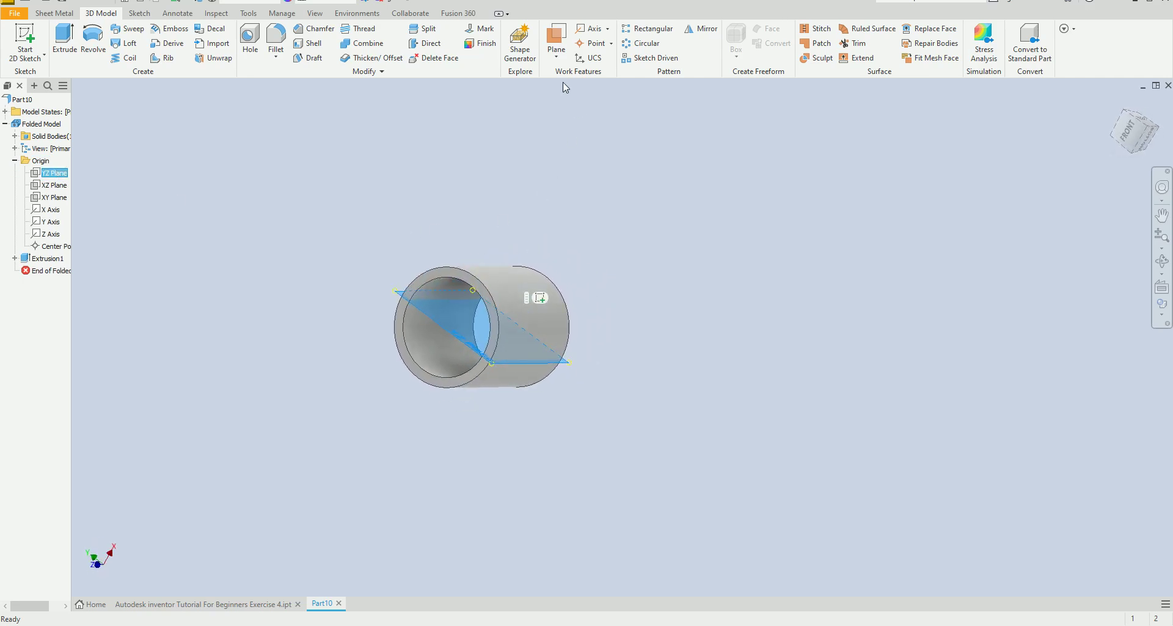
left_click(556, 55)
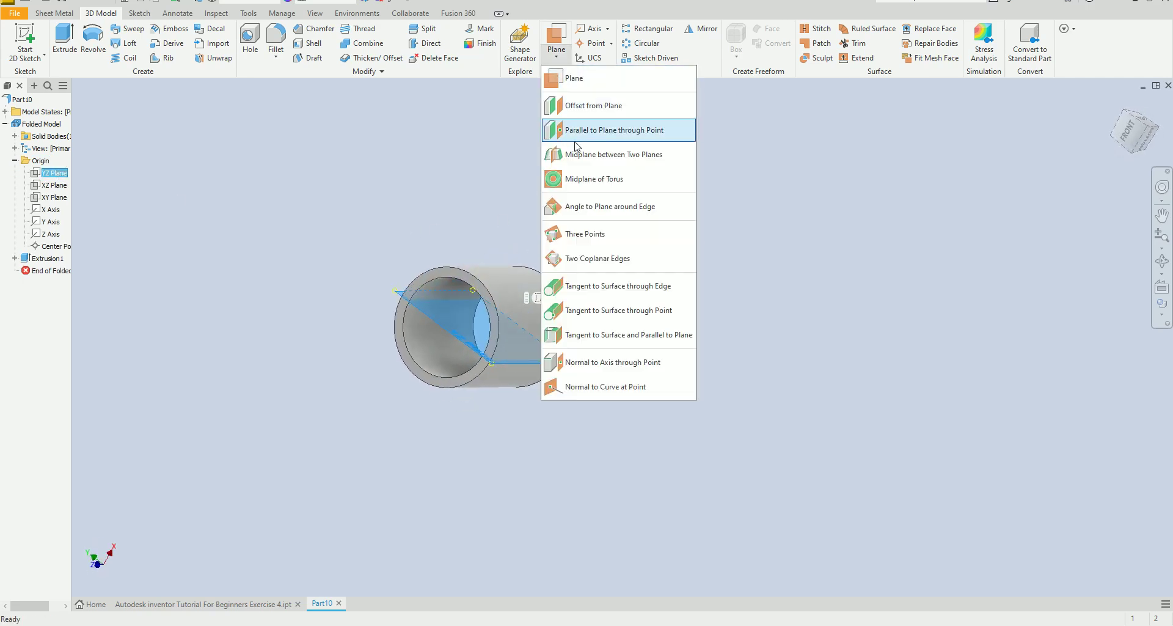
left_click(574, 334)
left_click(449, 285)
mouse_move(552, 287)
middle_mouse_down("shift")
mouse_move(640, 284)
mouse_move(549, 321)
middle_mouse_up("shift")
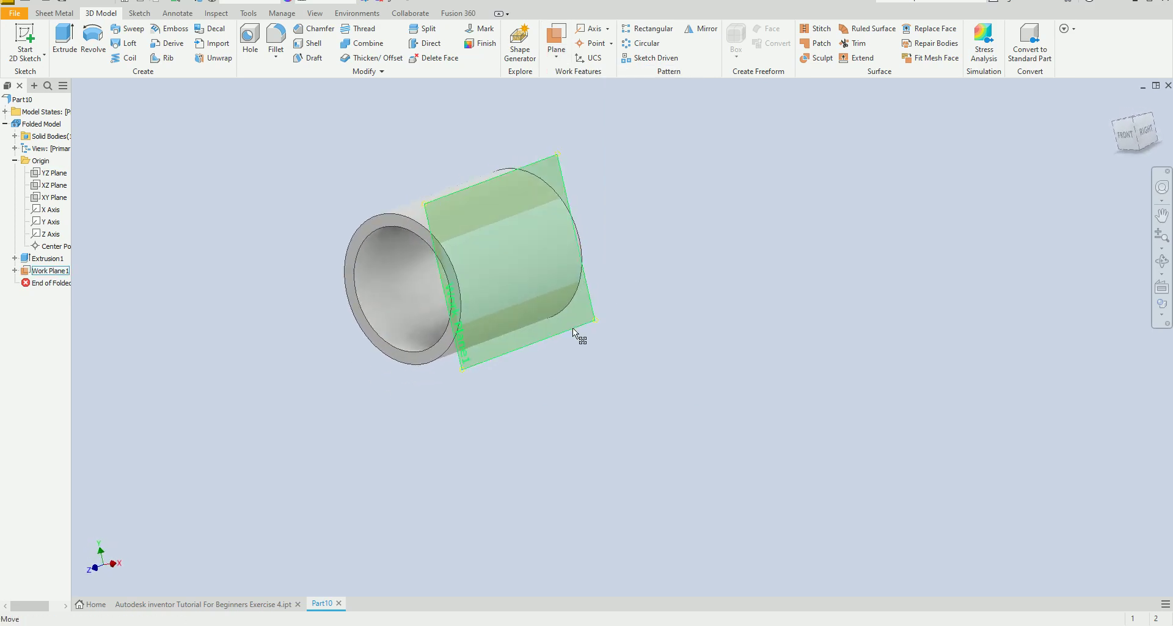
left_click(577, 326)
right_click(578, 326)
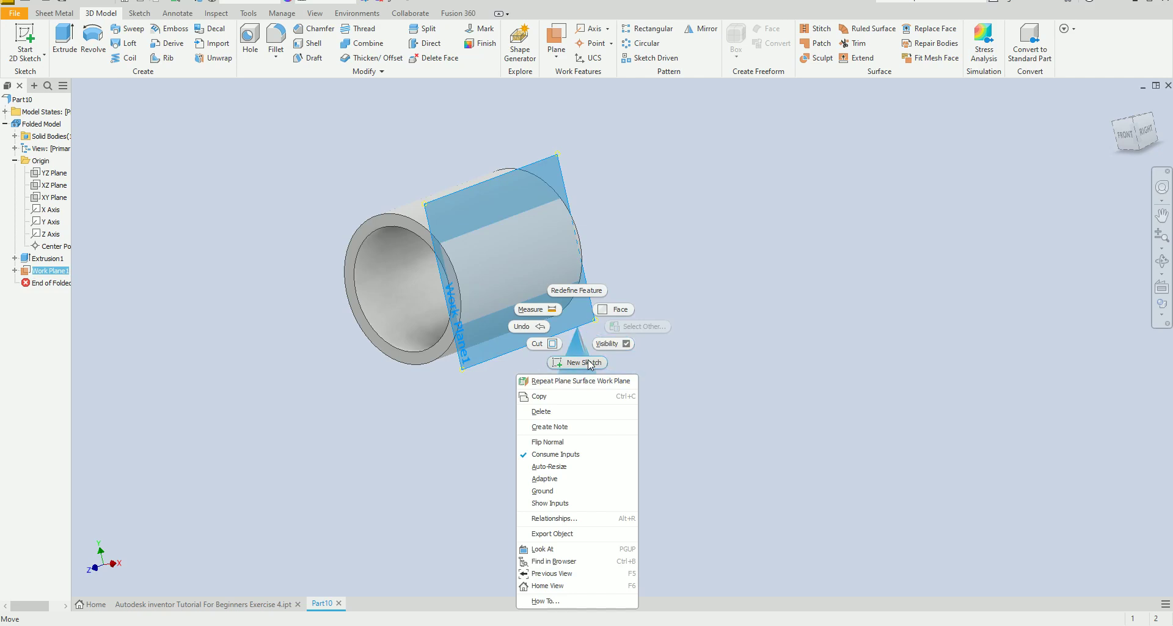
Step: Start a new sketch on Work Plane1 and hide the work plane
left_click(591, 362)
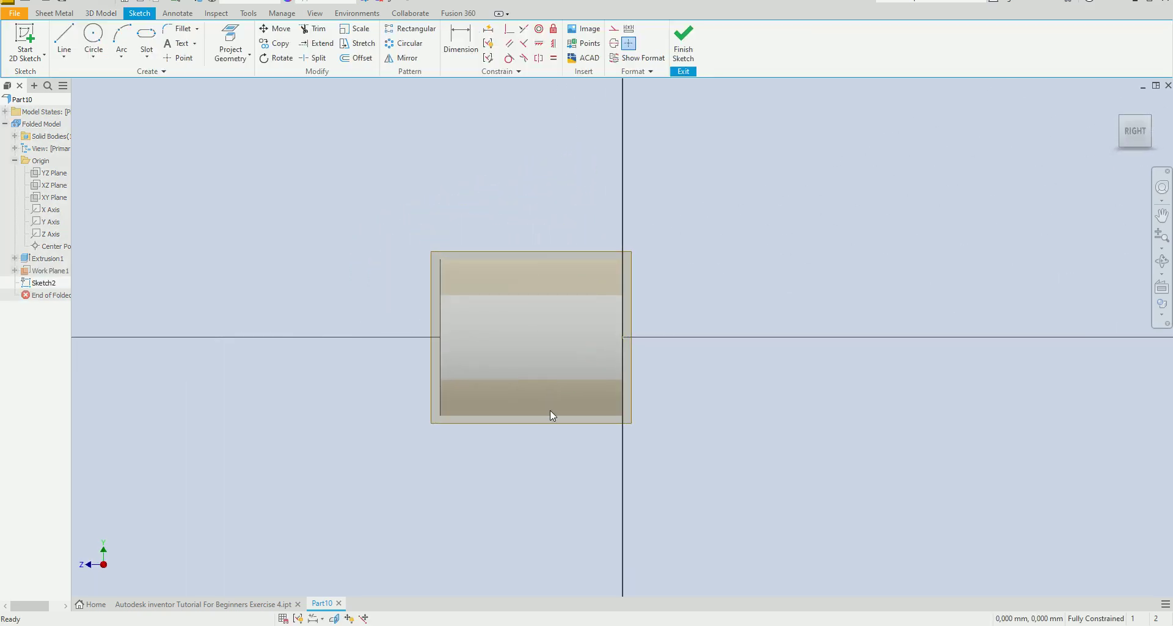
right_click(548, 422)
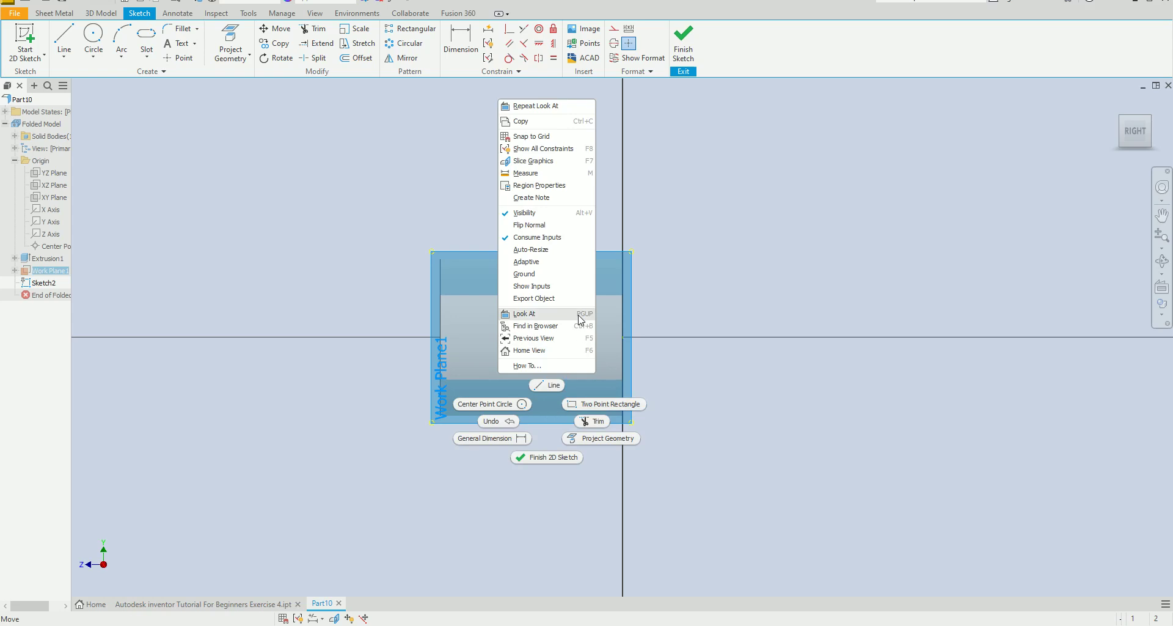
left_click(534, 216)
scroll(548, 297, "up", 3)
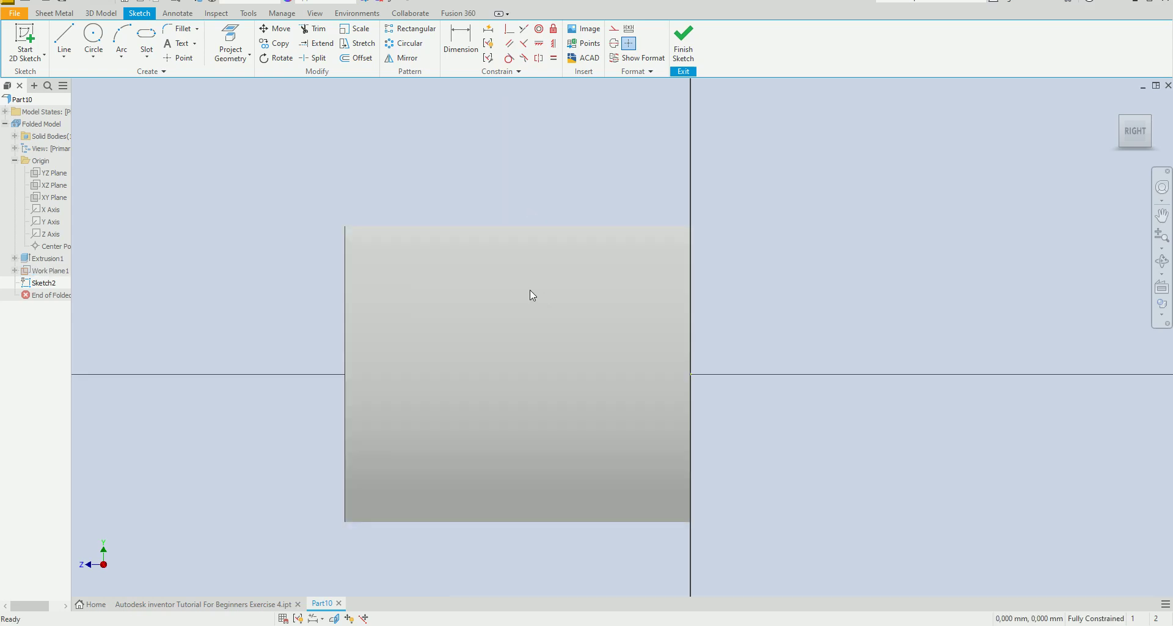
Step: Draw a 70 mm horizontal line across the tube and turn on Slice Graphics
left_click(64, 39)
left_click(345, 413)
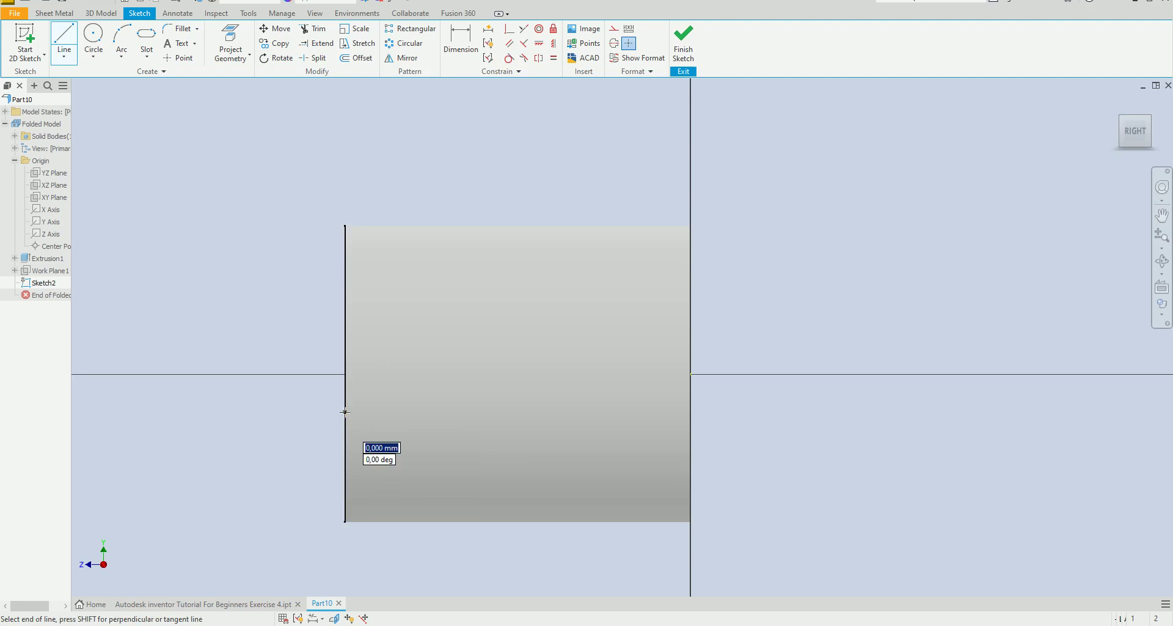
left_click(690, 411)
right_click(773, 368)
left_click(748, 361)
scroll(624, 237, "up", 3)
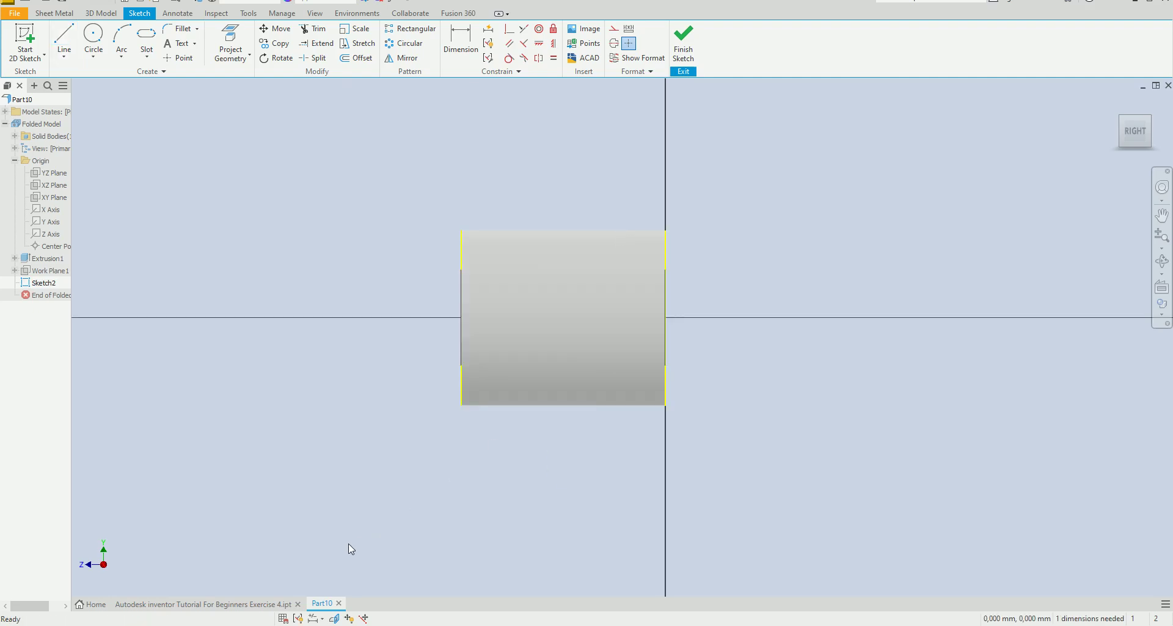
left_click(334, 619)
scroll(563, 376, "down", 3)
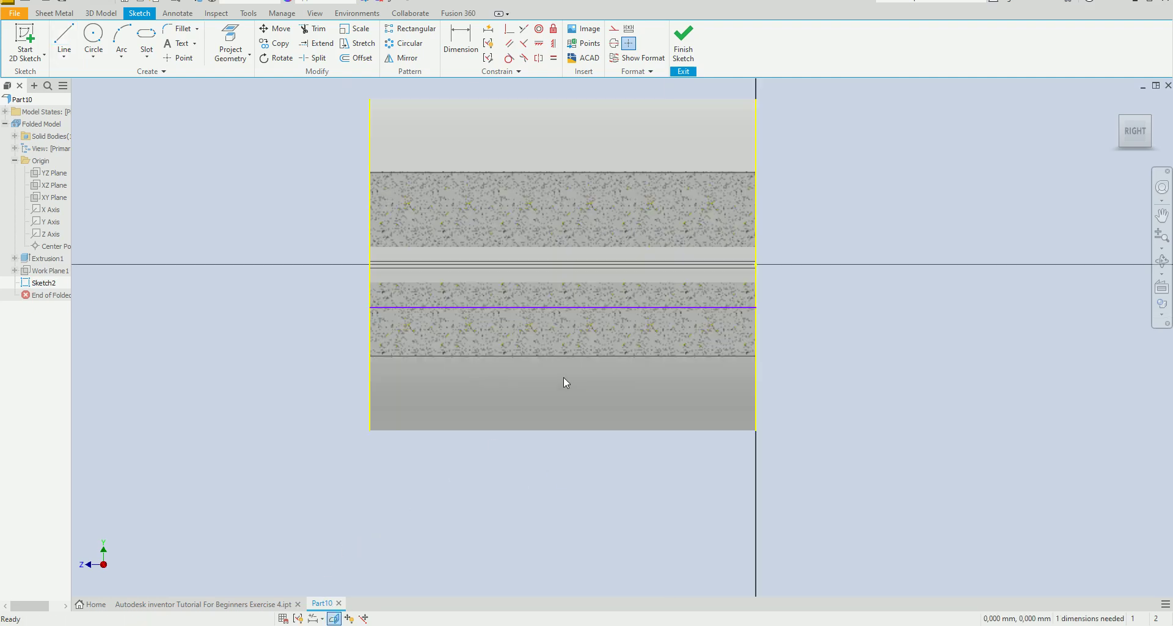
left_click(63, 43)
scroll(362, 199, "up", 3)
right_click(272, 264)
left_click(278, 244)
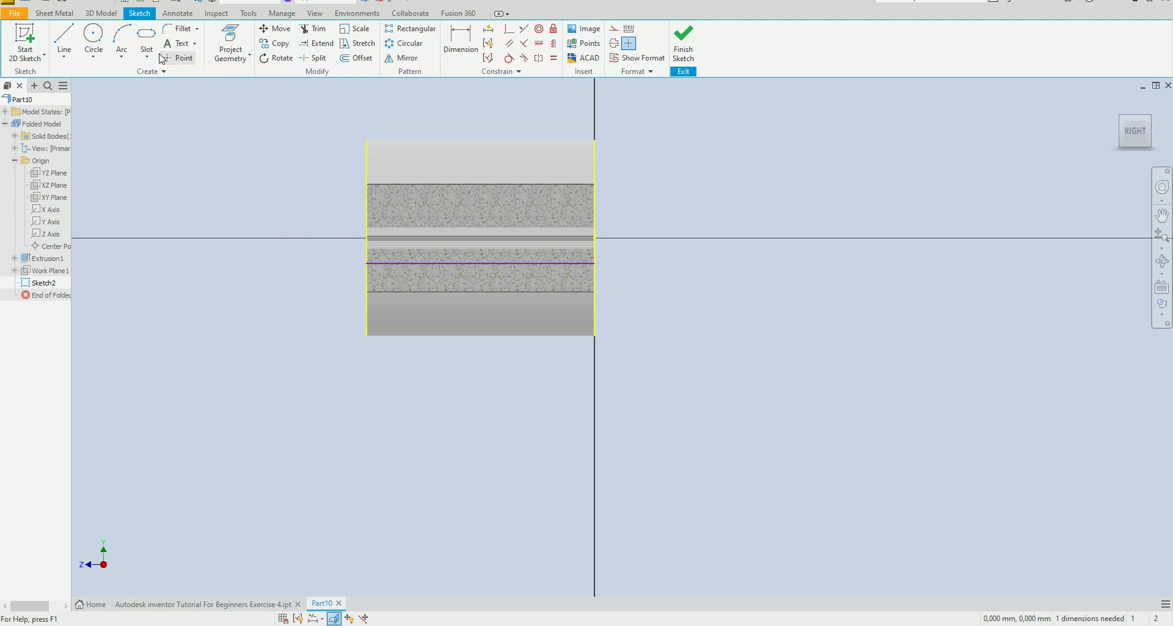
Step: Draw a semicircular arc below the tube
left_click(121, 42)
left_click(419, 445)
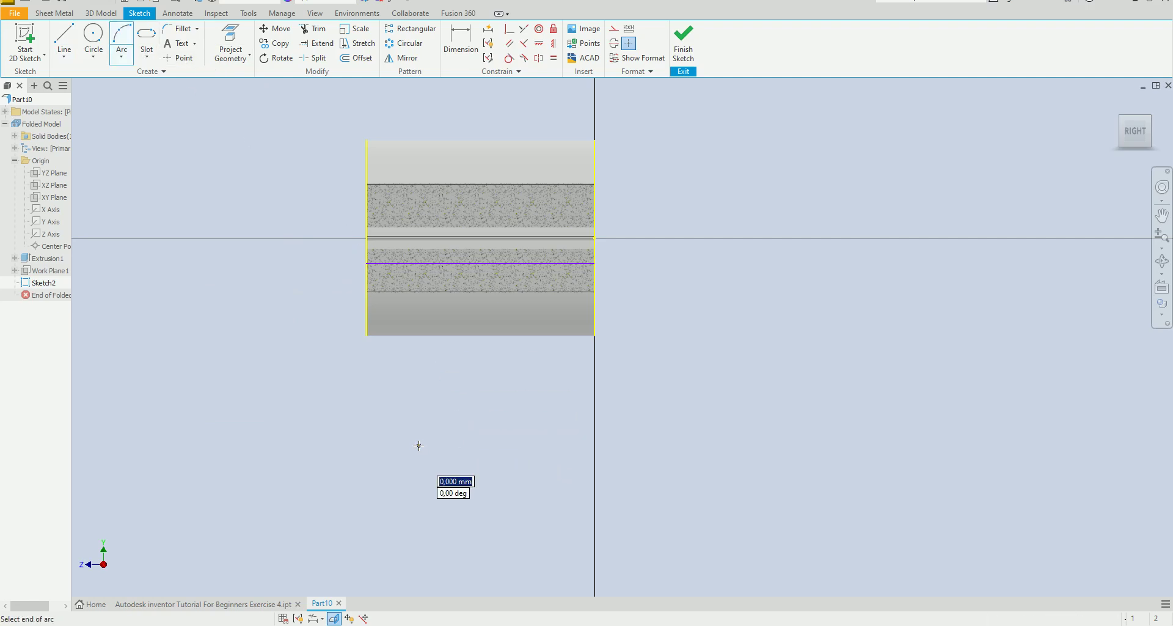
left_click(531, 462)
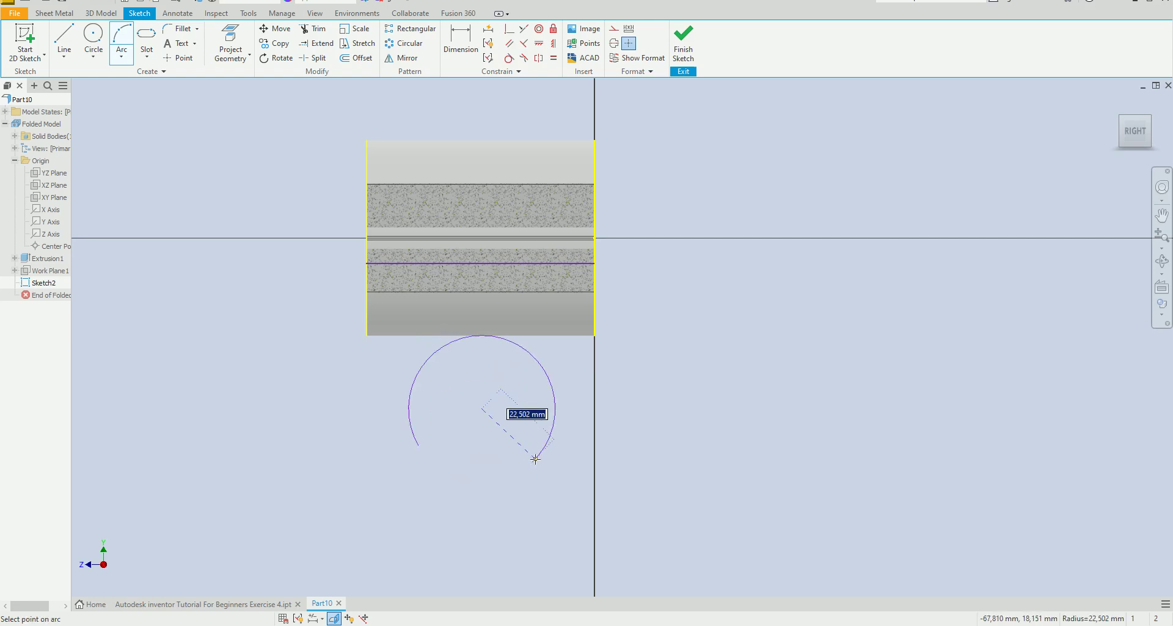
left_click(487, 505)
right_click(543, 450)
left_click(558, 428)
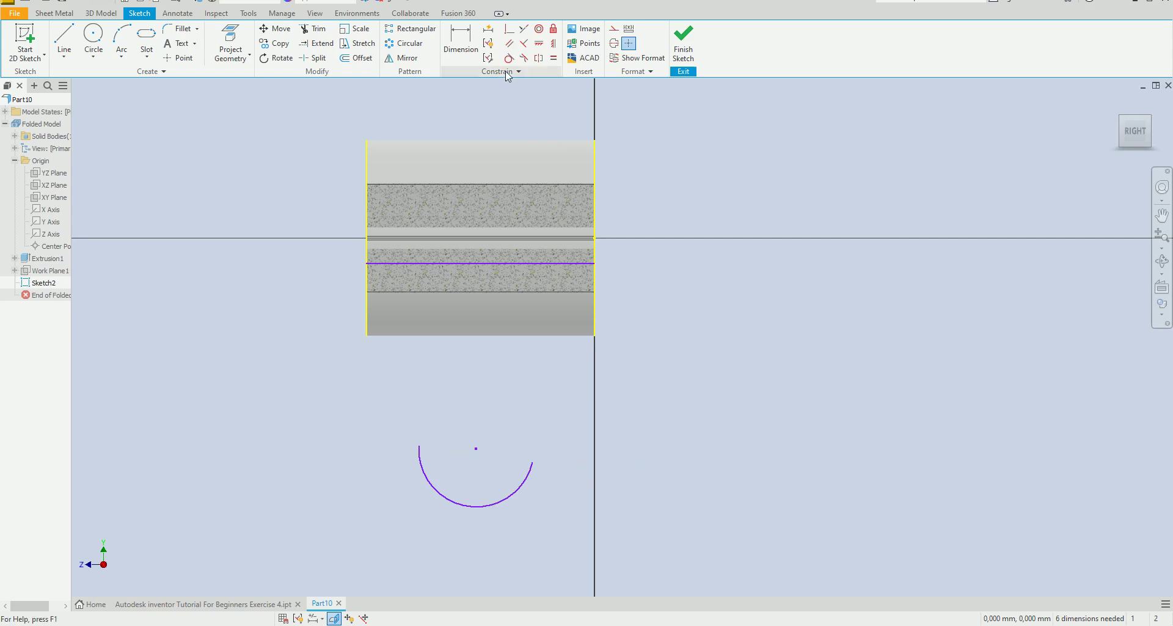
Step: Constrain the arc's two endpoints to be horizontally level
left_click(538, 45)
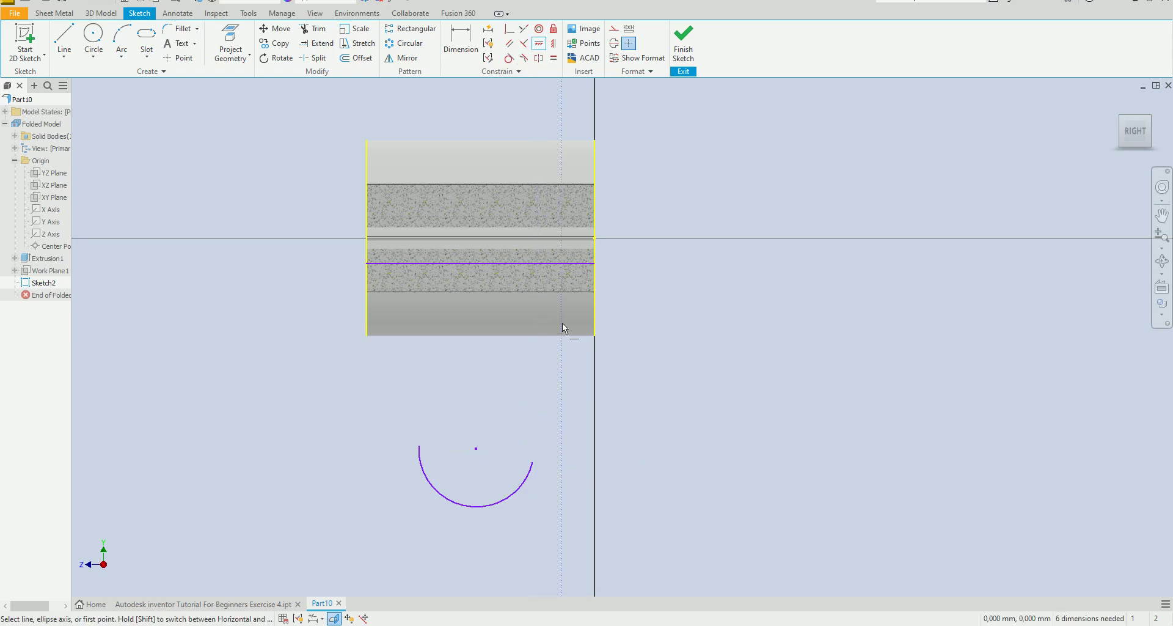
left_click(553, 43)
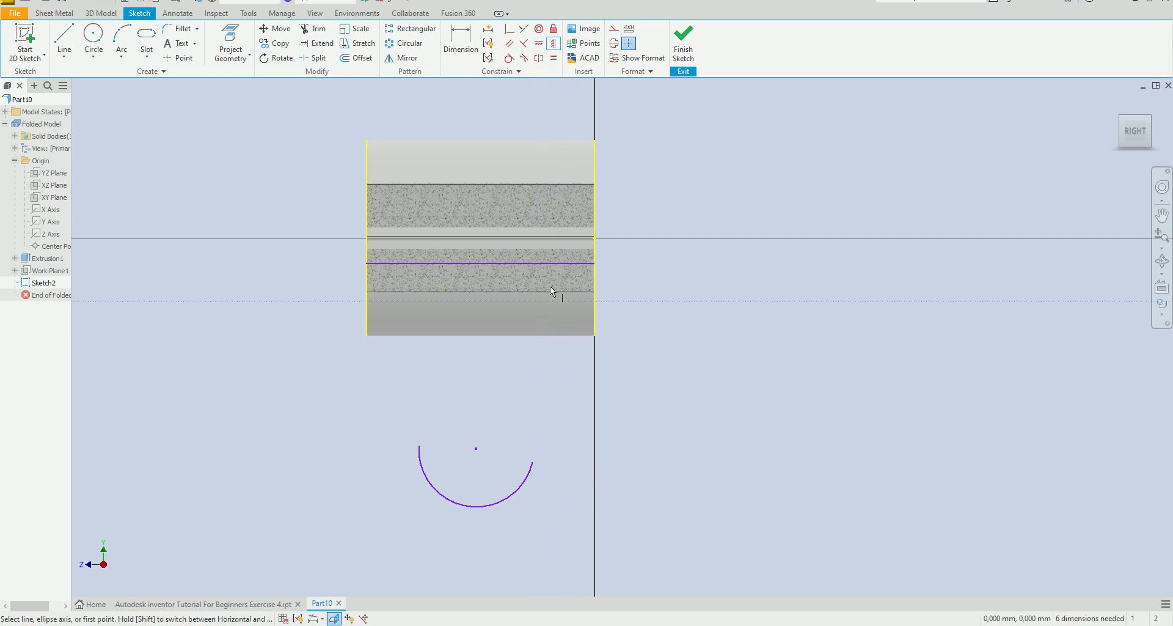
left_click(534, 464)
left_click(419, 445)
right_click(518, 428)
left_click(560, 427)
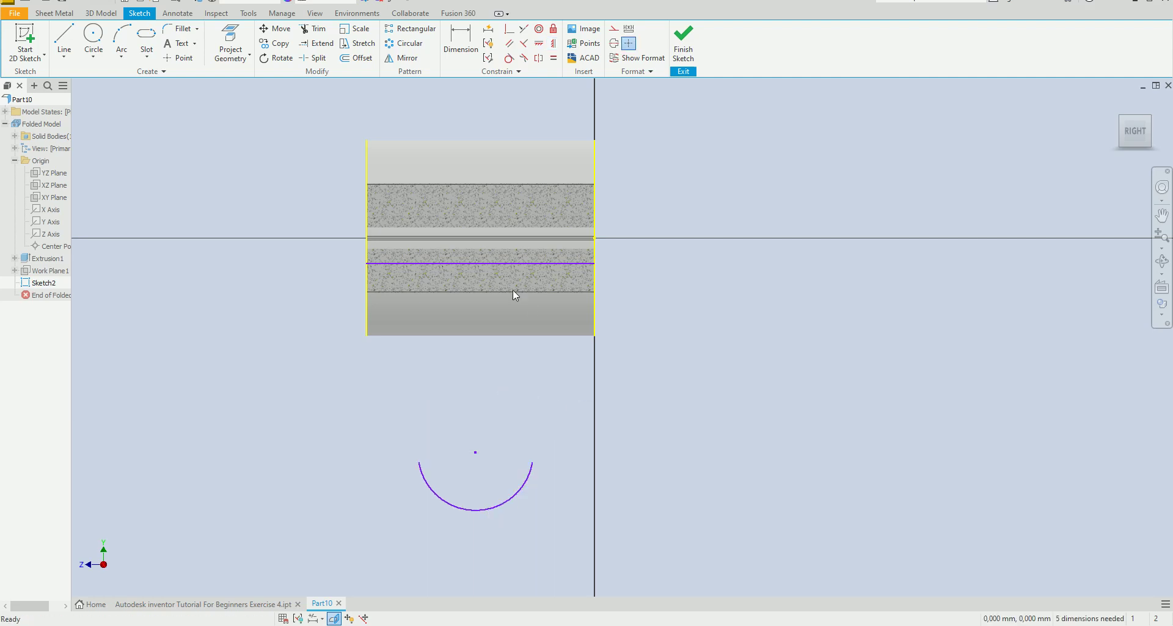
Step: Align the arc's centre vertically below the line's midpoint
left_click(554, 46)
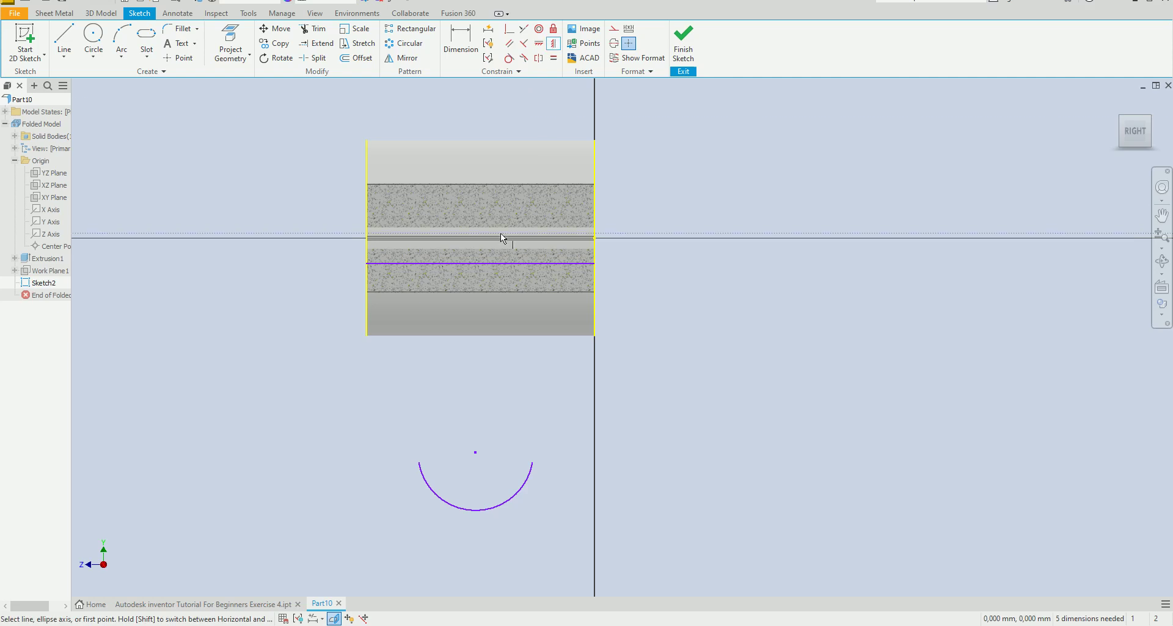
left_click(482, 262)
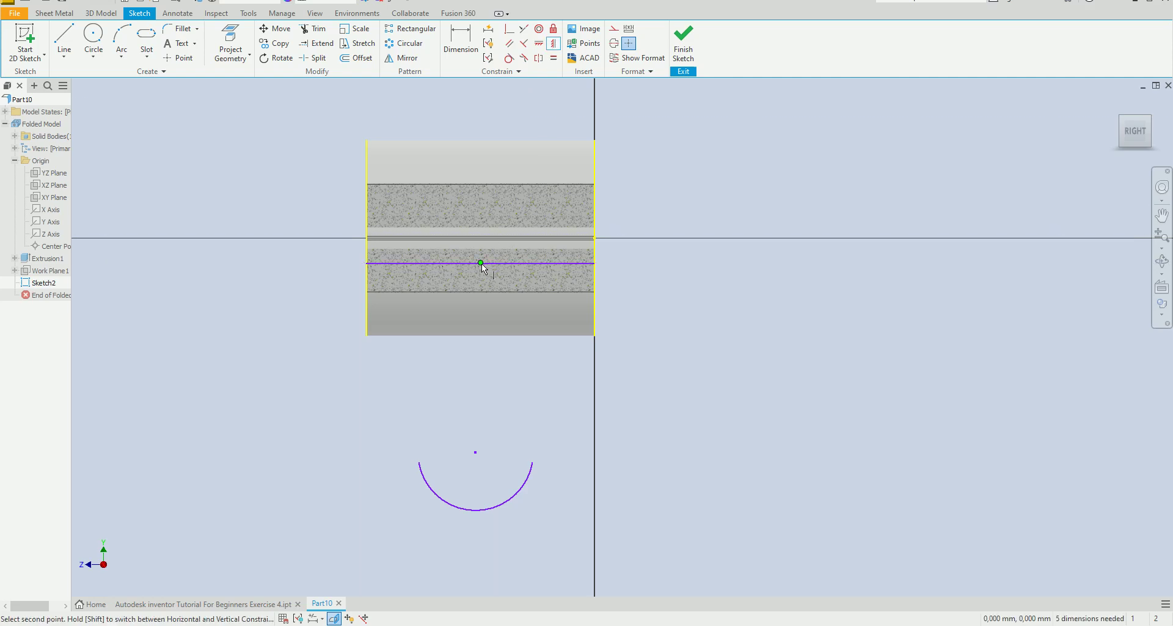
right_click(494, 304)
left_click(529, 311)
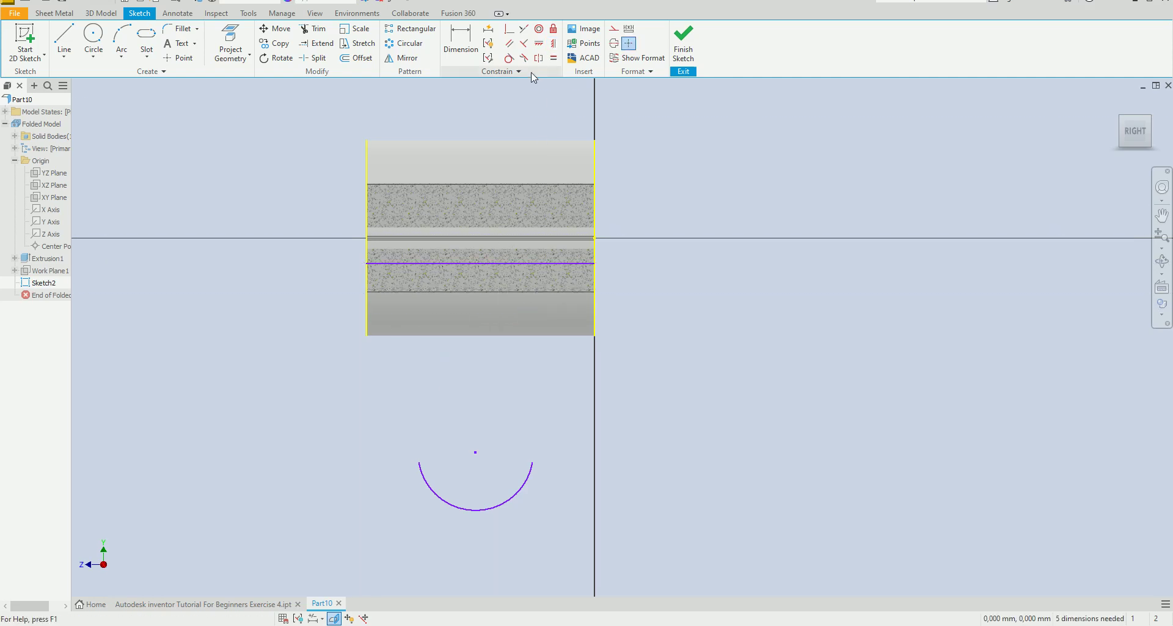
left_click(555, 44)
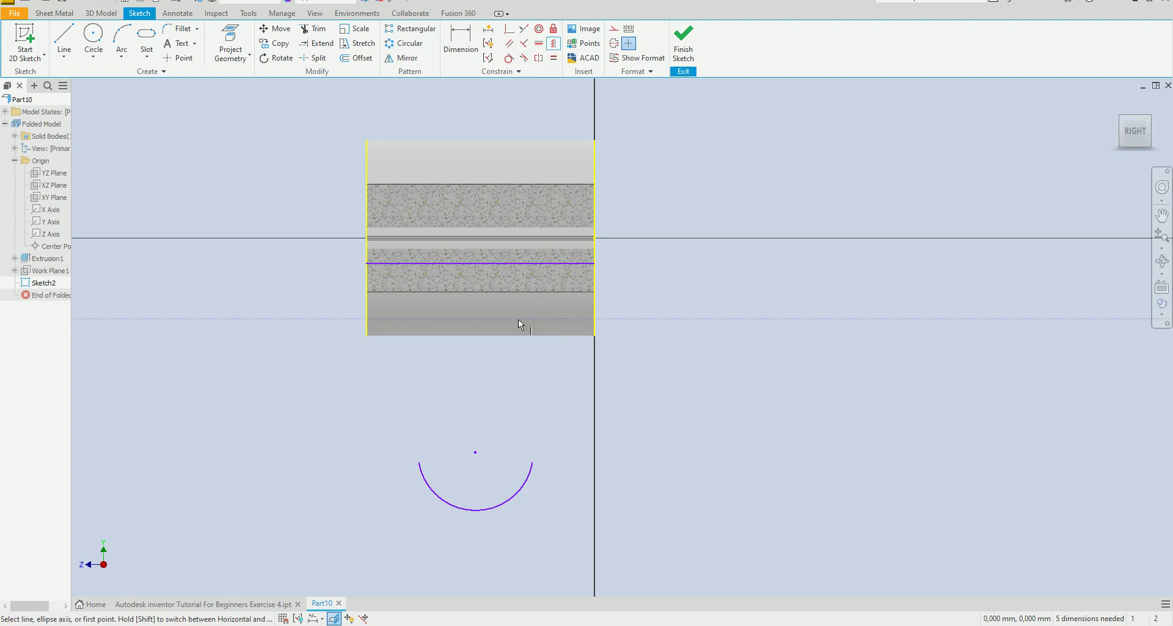
left_click(475, 454)
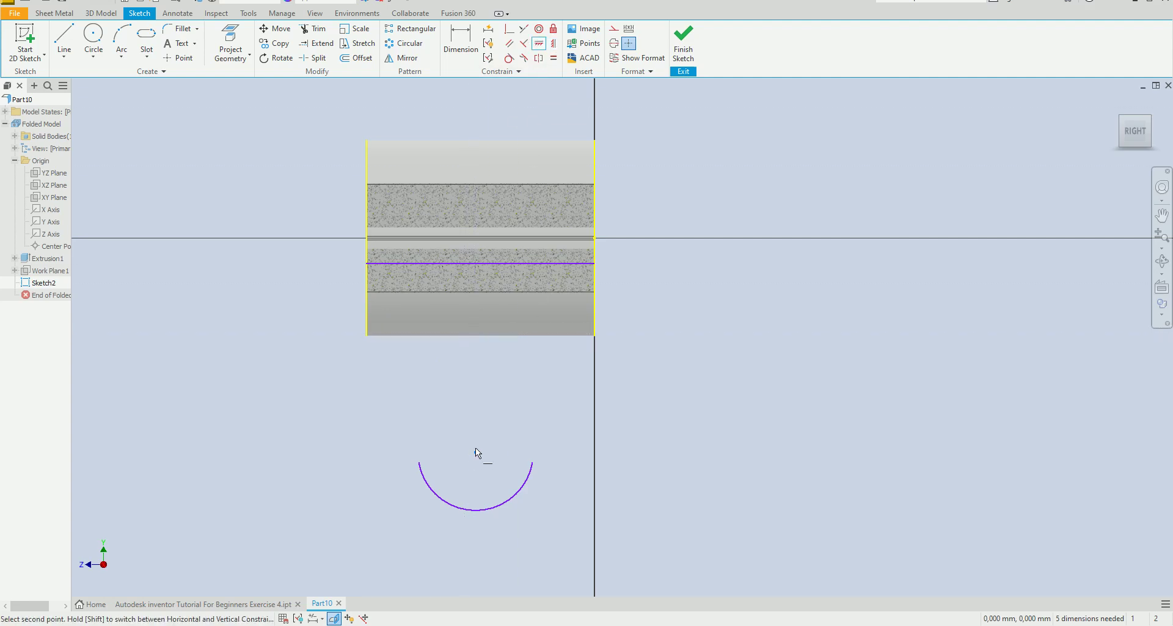
left_click(481, 264)
right_click(511, 388)
left_click(555, 385)
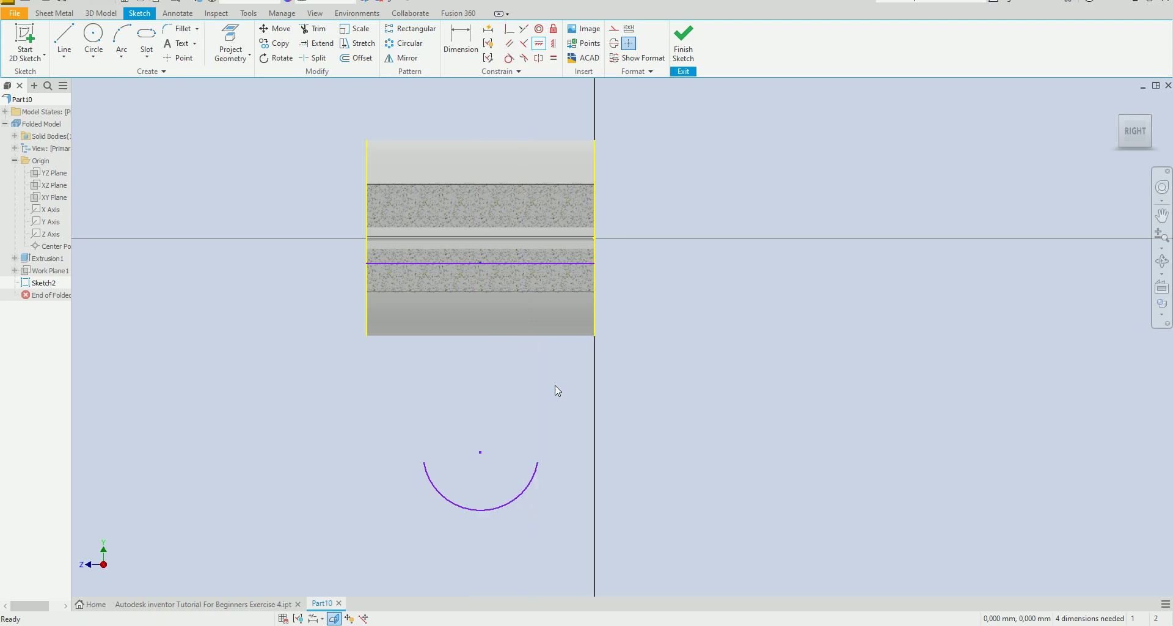
Step: Dimension the line 12.54 mm above the block's bottom edge
left_click(461, 41)
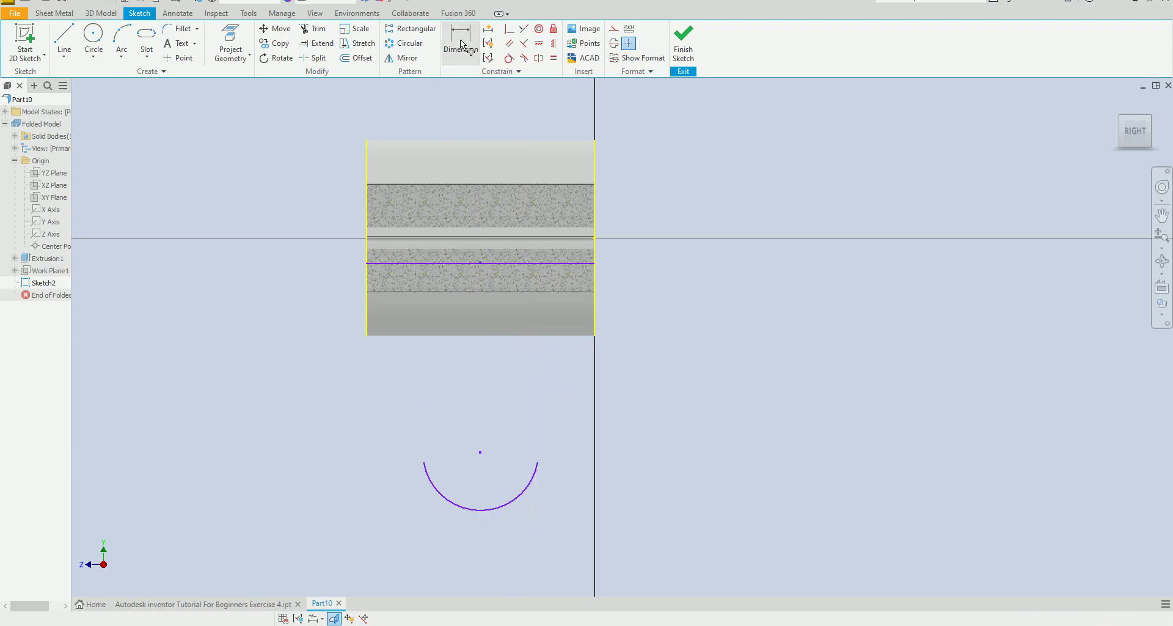
left_click(440, 263)
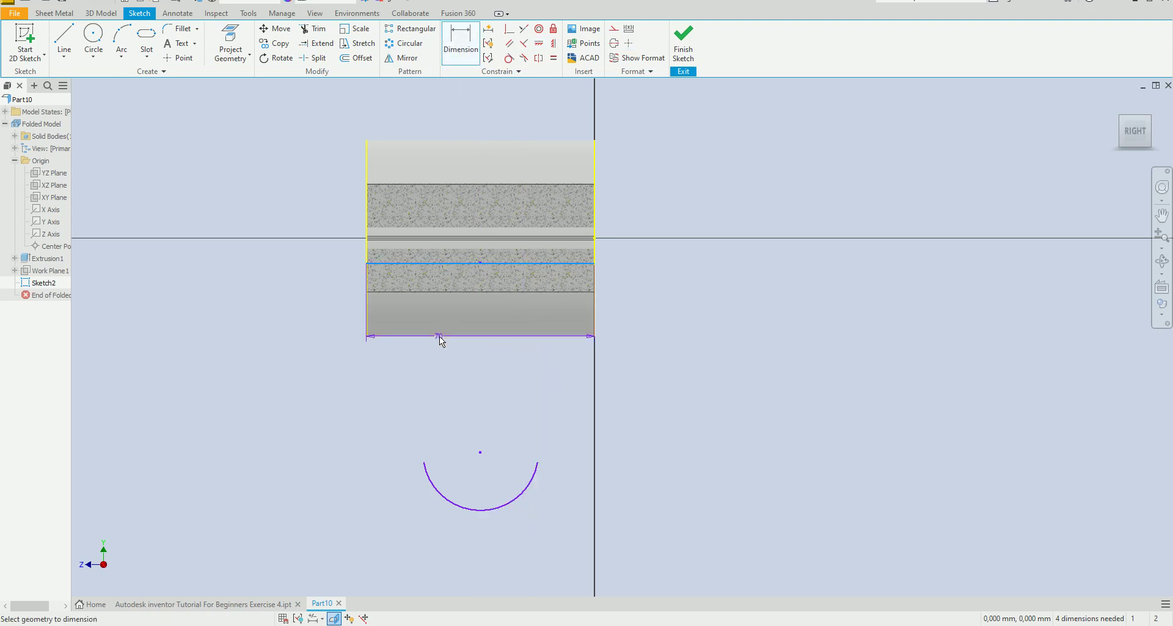
left_click(368, 331)
left_click(315, 313)
type("12.54")
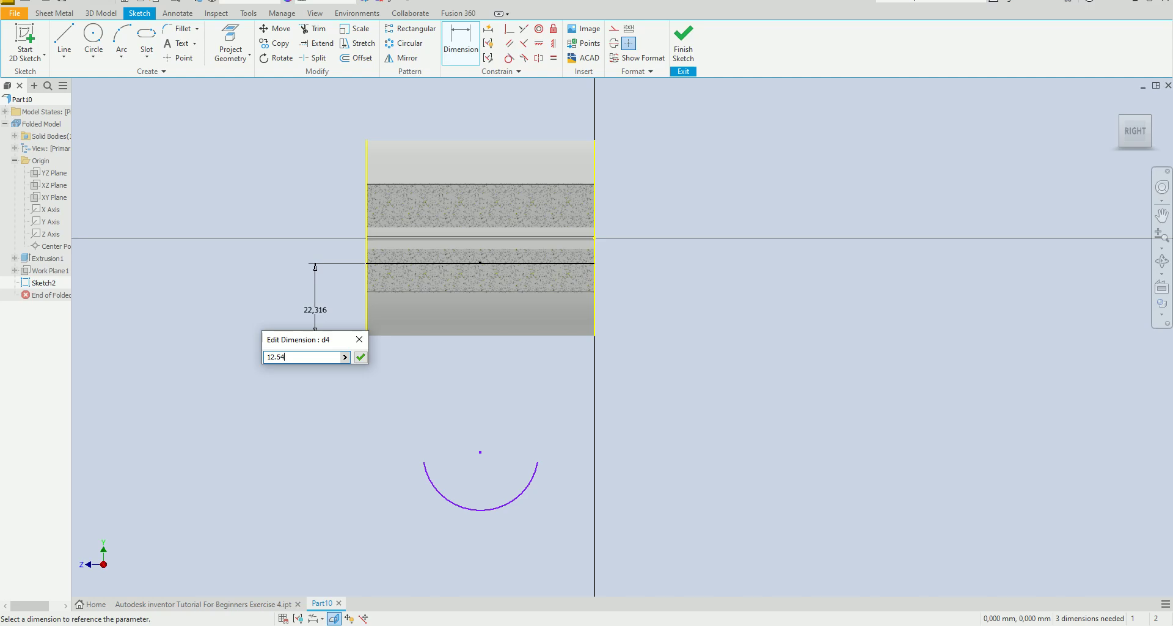
key("Return")
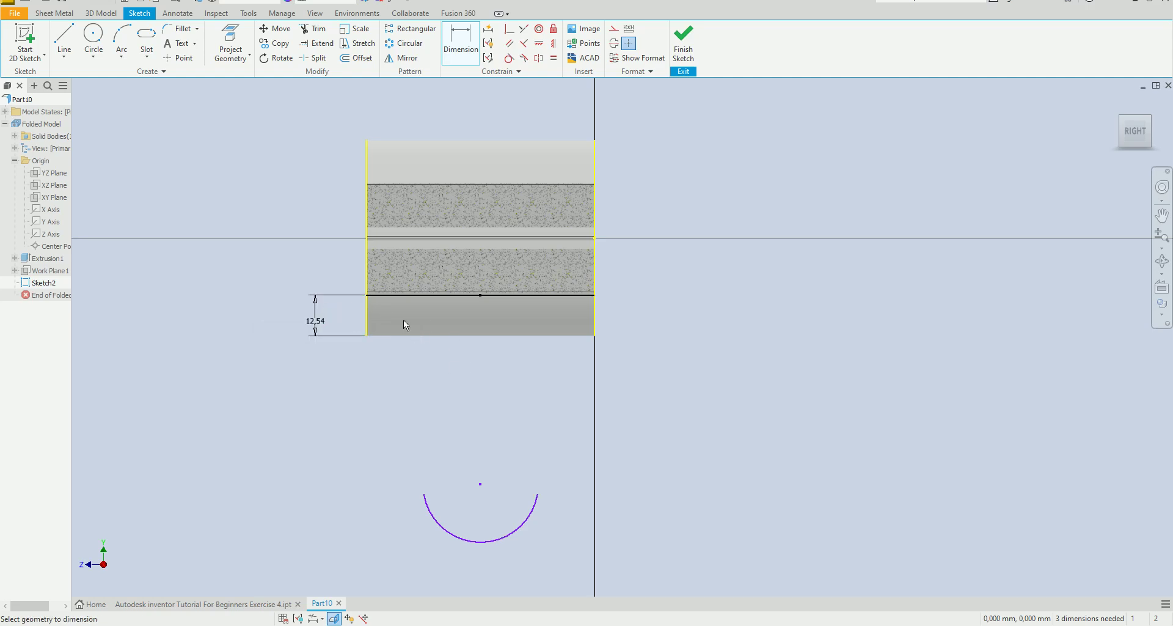
Step: Draw two lines joining the block's lower corners to the arc's ends
left_click(64, 43)
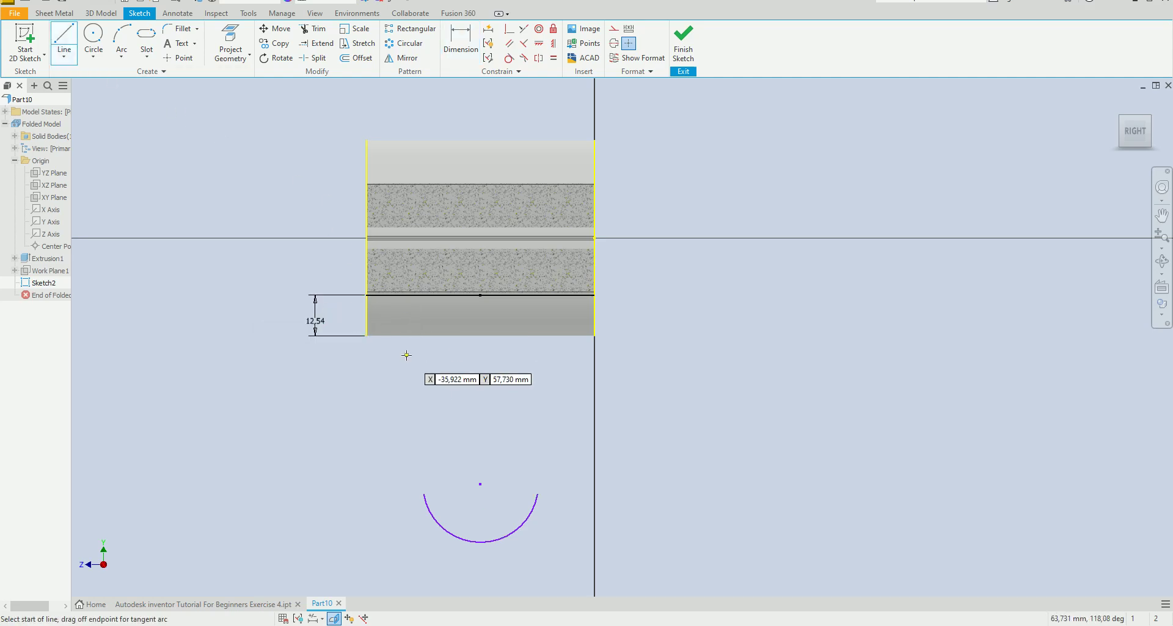
left_click(367, 295)
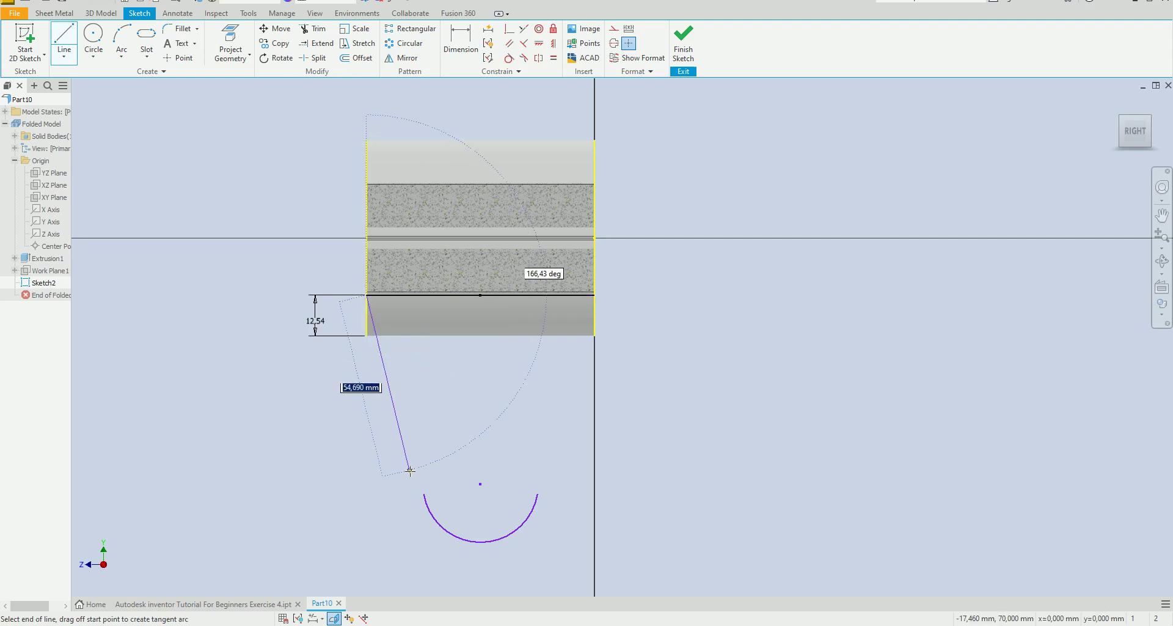
double_click(422, 493)
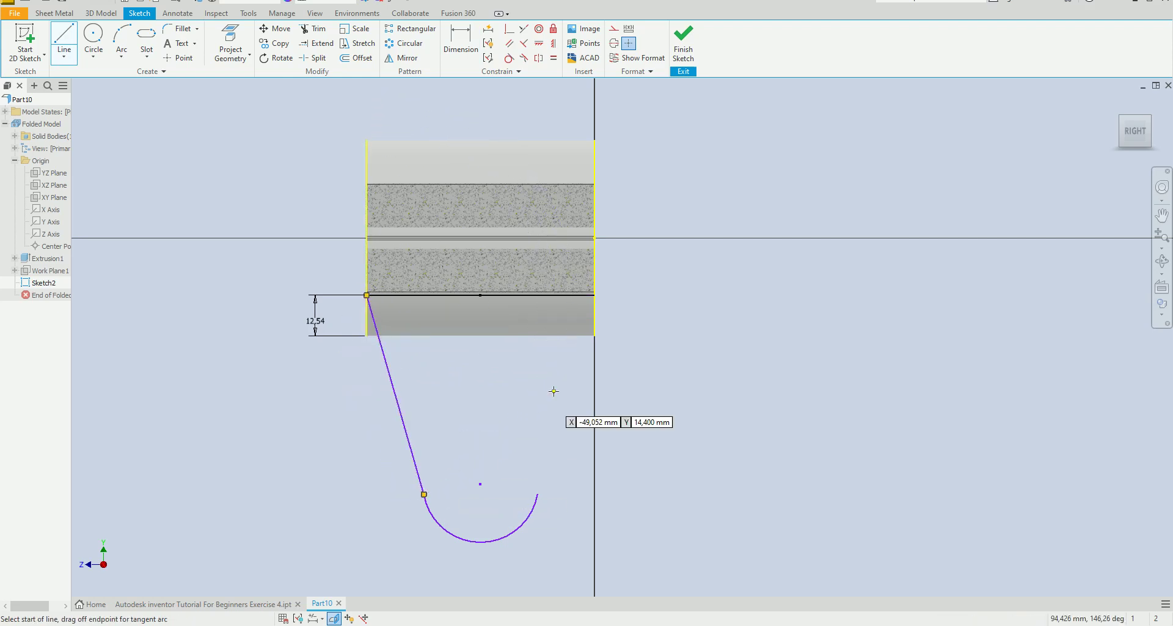
left_click(594, 295)
double_click(538, 494)
right_click(662, 427)
key("Escape")
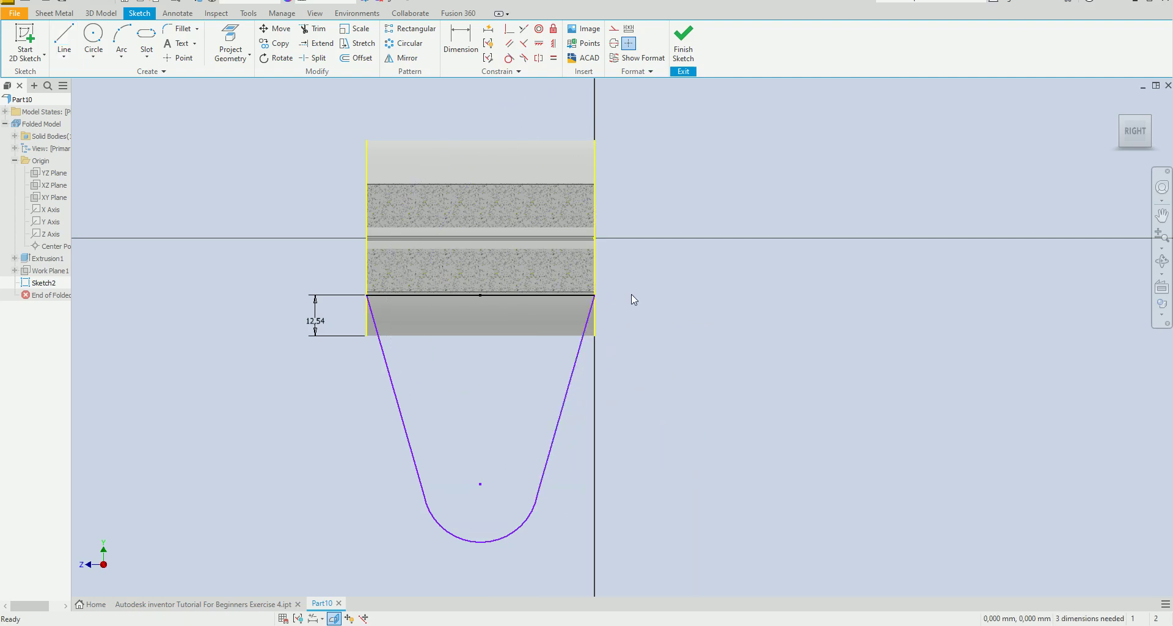
Step: Dimension the arc to 32 and its centre 40 below the top line
left_click(461, 42)
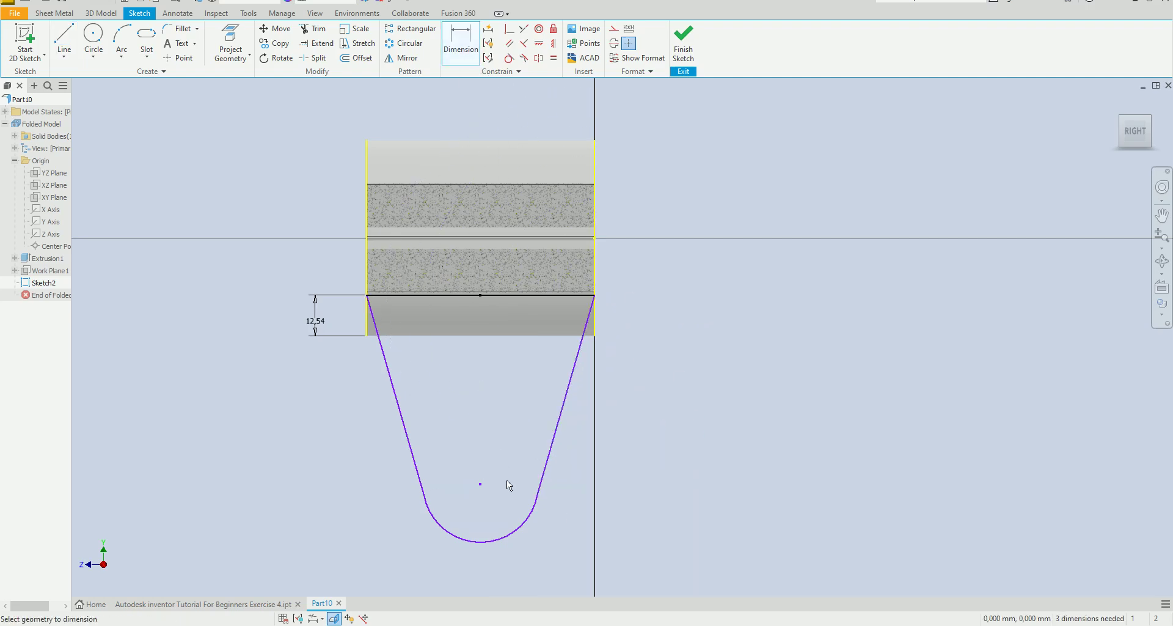
left_click(520, 530)
left_click(556, 540)
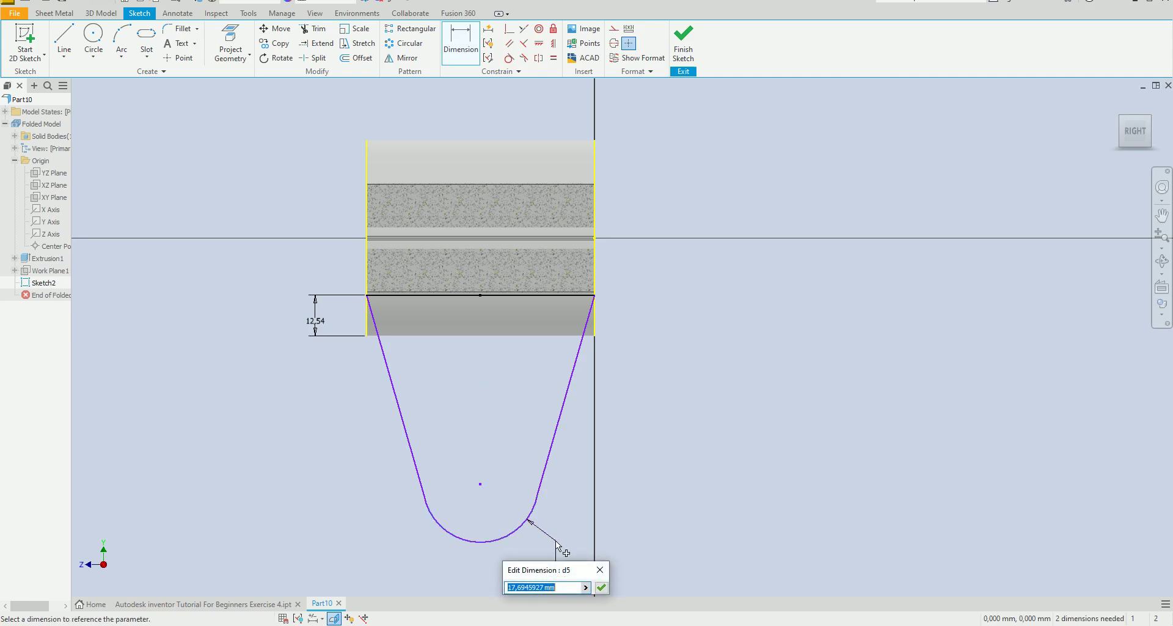
key("Return")
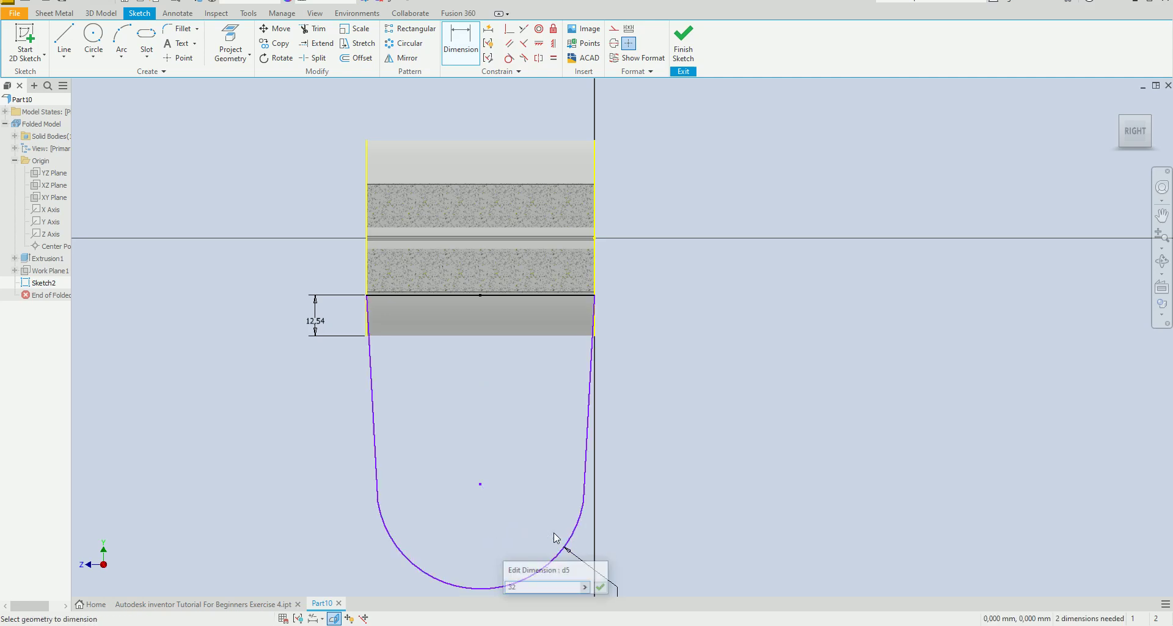
scroll(489, 339, "down", 3)
scroll(540, 521, "up", 3)
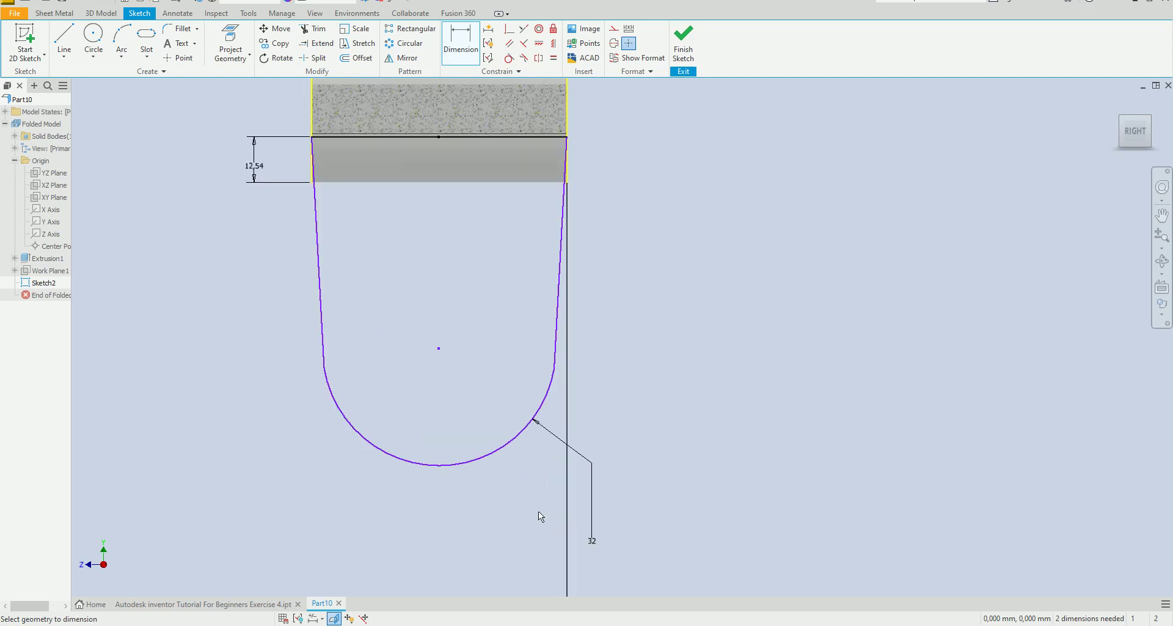
left_click(456, 137)
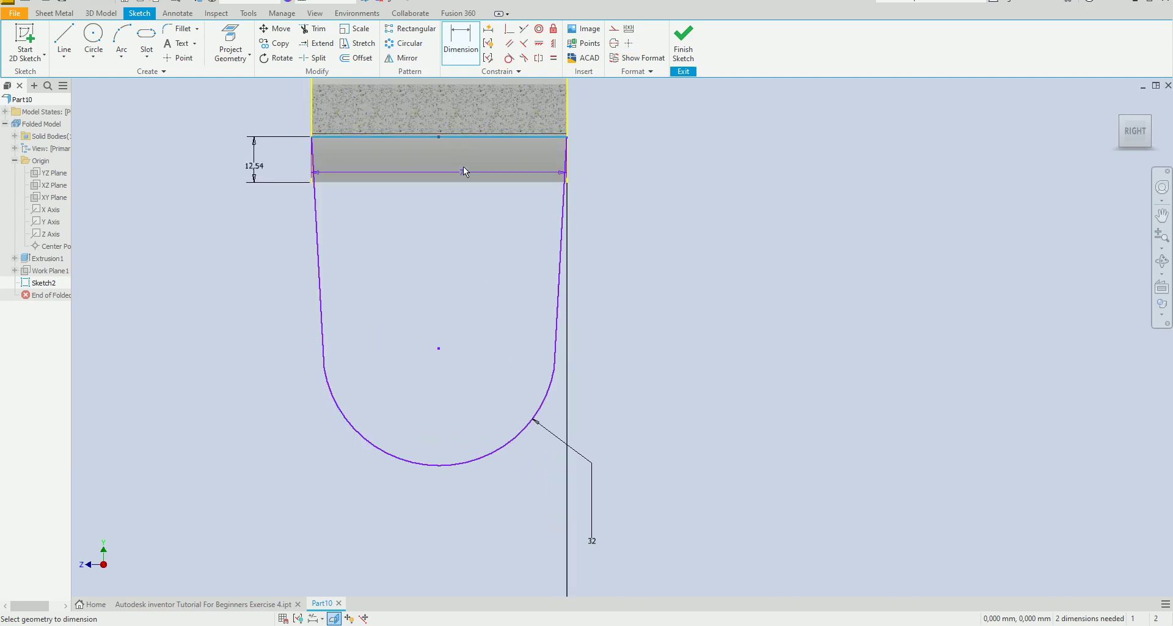
left_click(440, 348)
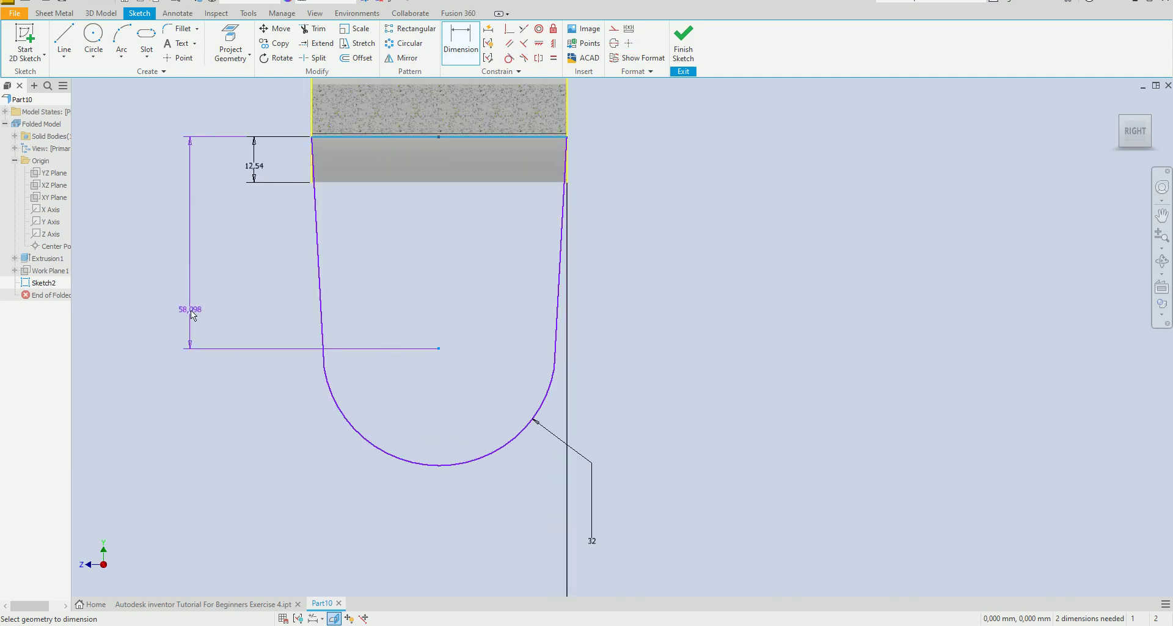
left_click(193, 313)
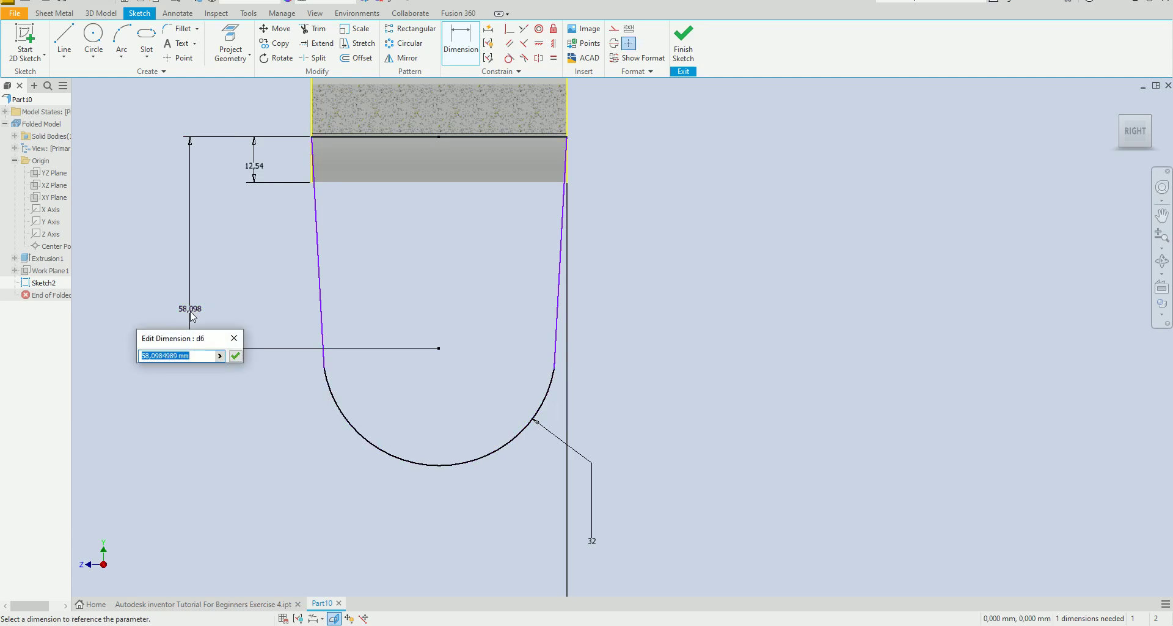
type("40")
key("Return")
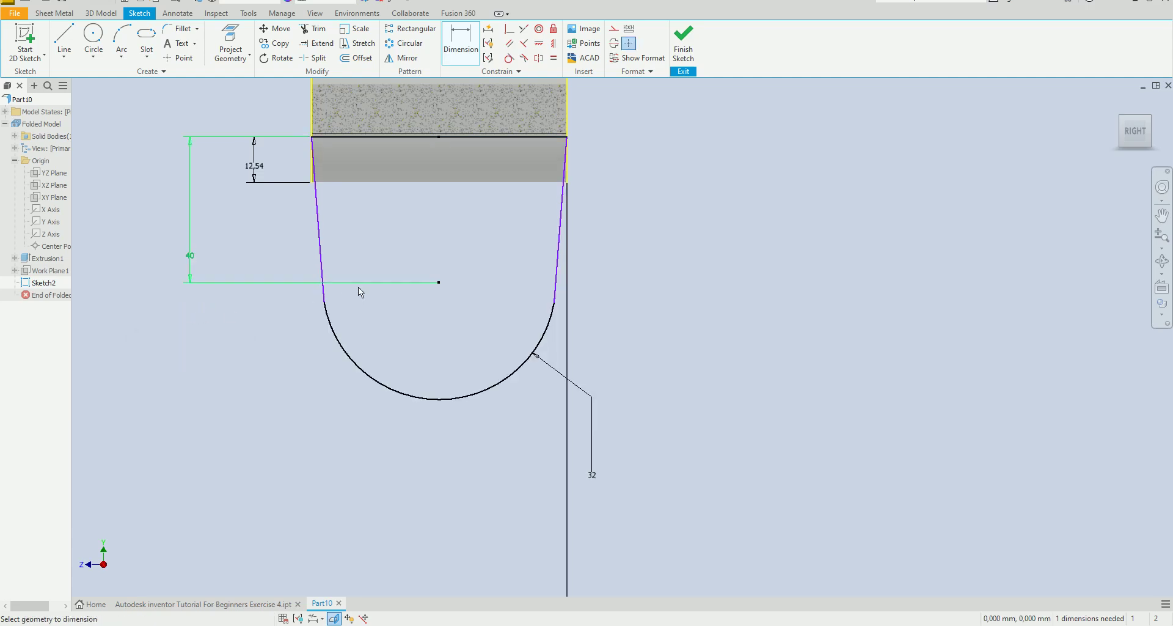
Step: Add a driven (72) dimension from the top edge to the arc's bottom
left_click(377, 137)
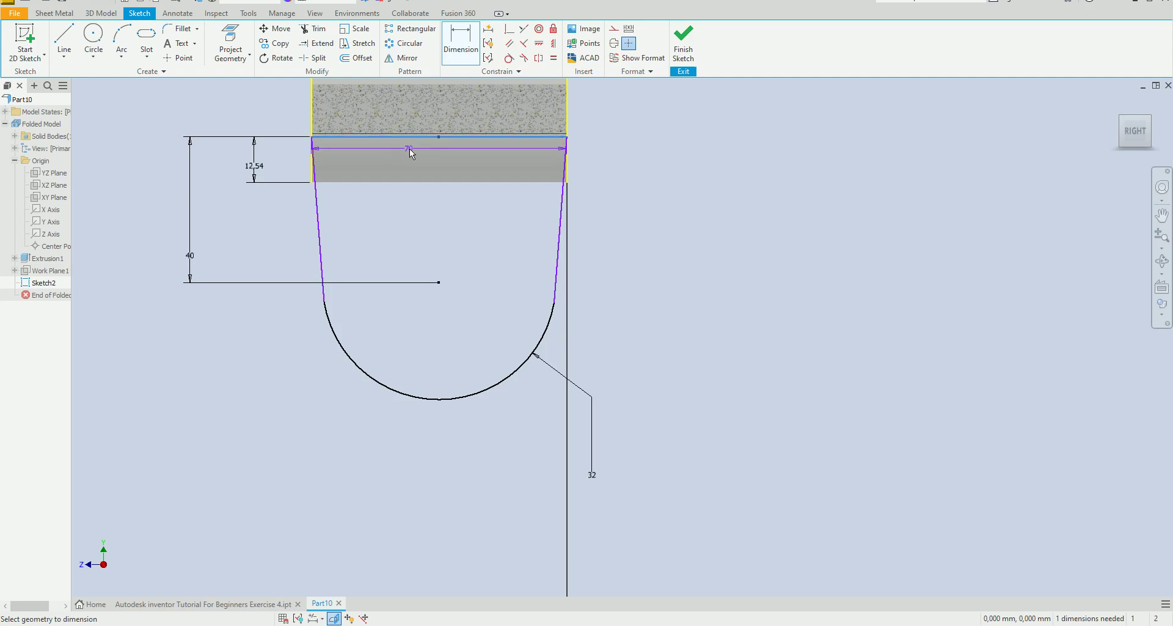
left_click(434, 400)
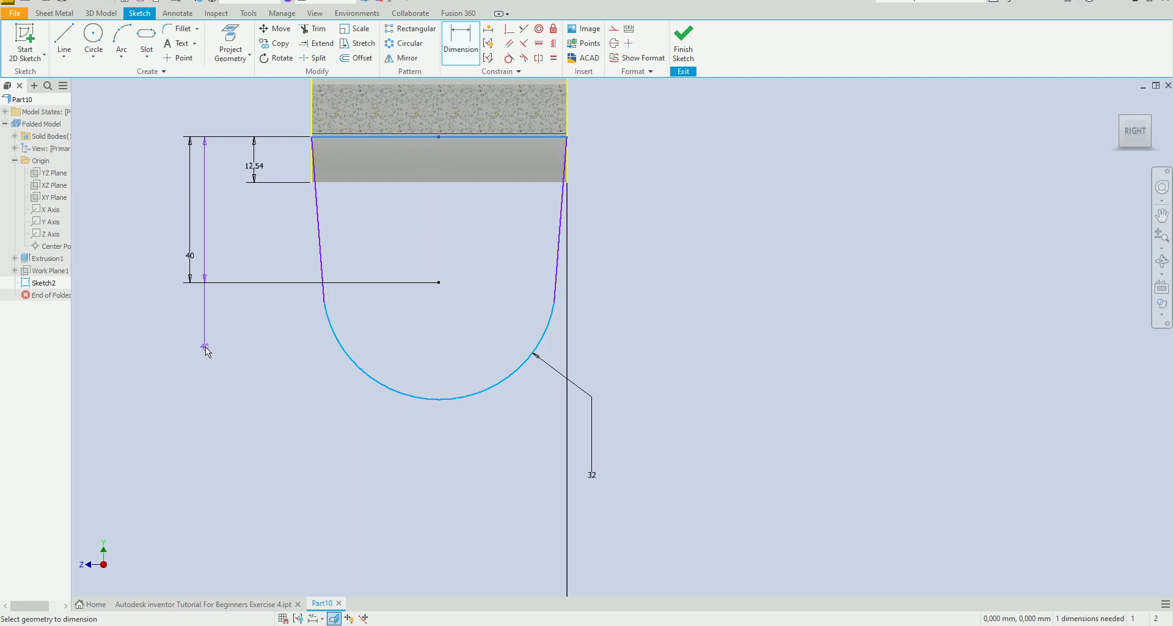
right_click(263, 366)
left_click(293, 368)
left_click(461, 43)
left_click(453, 139)
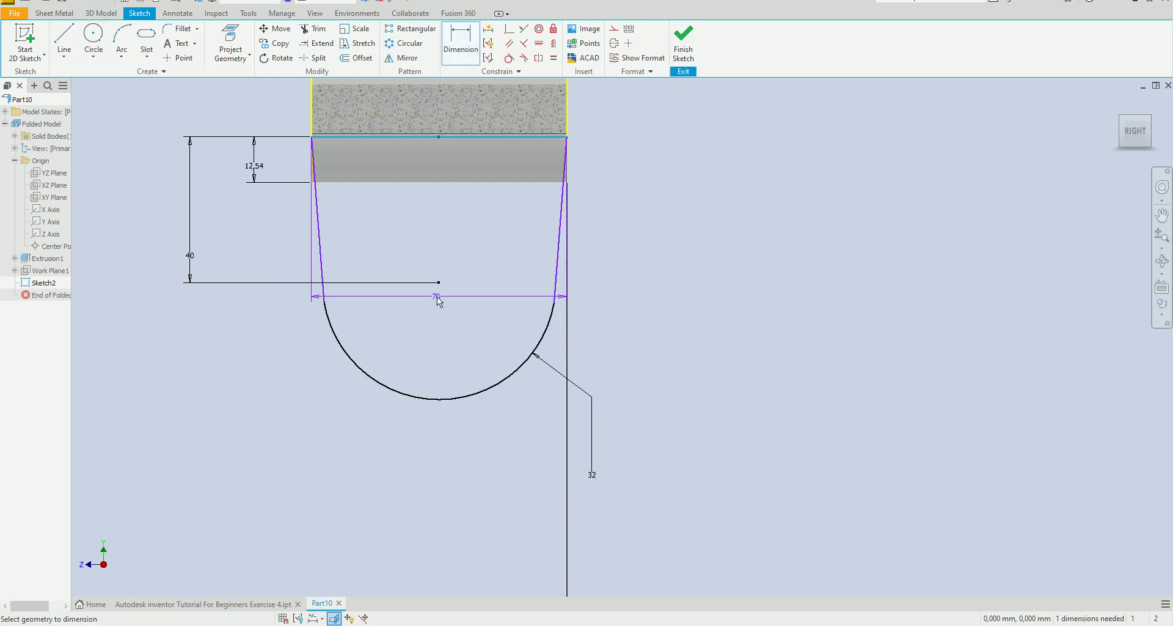
left_click(439, 399)
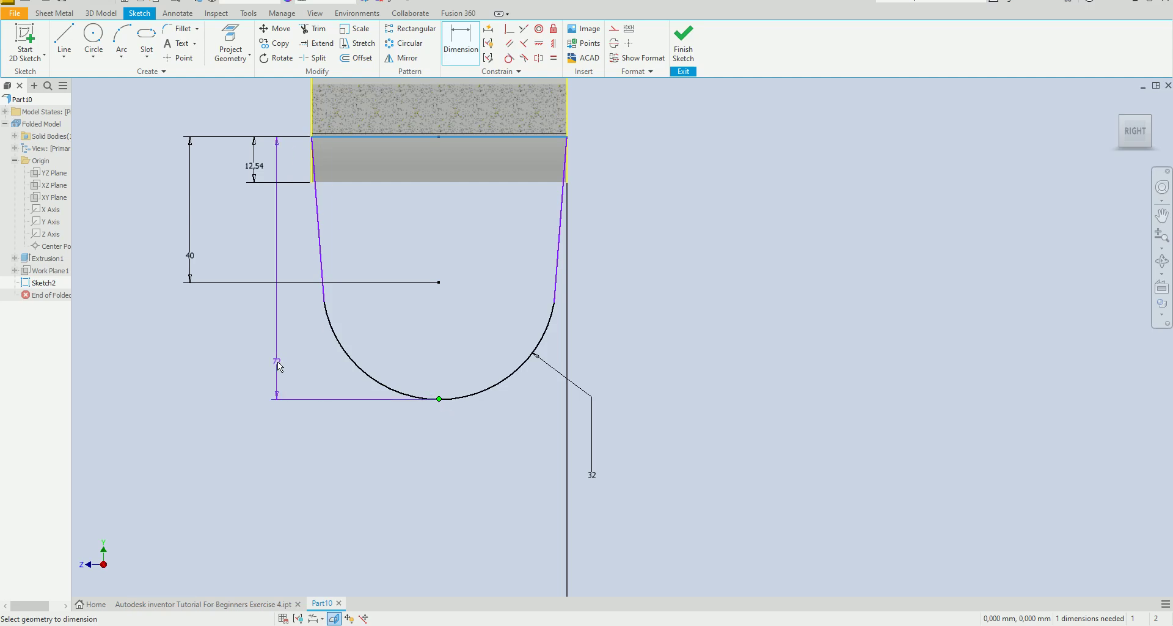
left_click(157, 306)
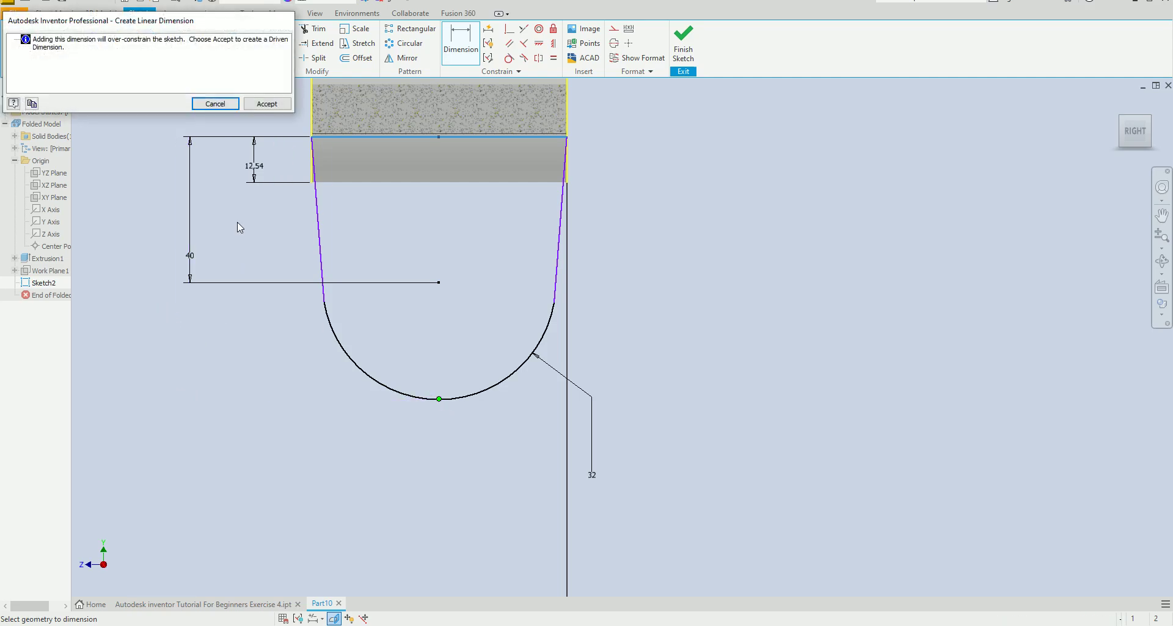
left_click(267, 104)
scroll(530, 329, "up", 2)
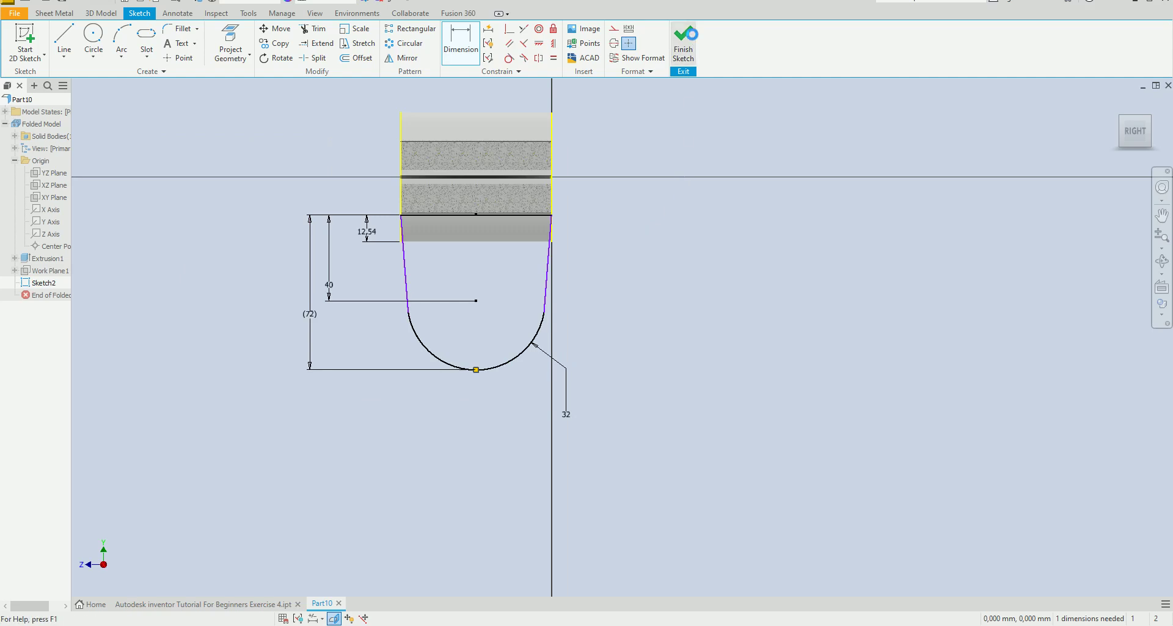
Step: Finish the sketch and extrude the lug profile 5 mm in the flipped direction
left_click(684, 41)
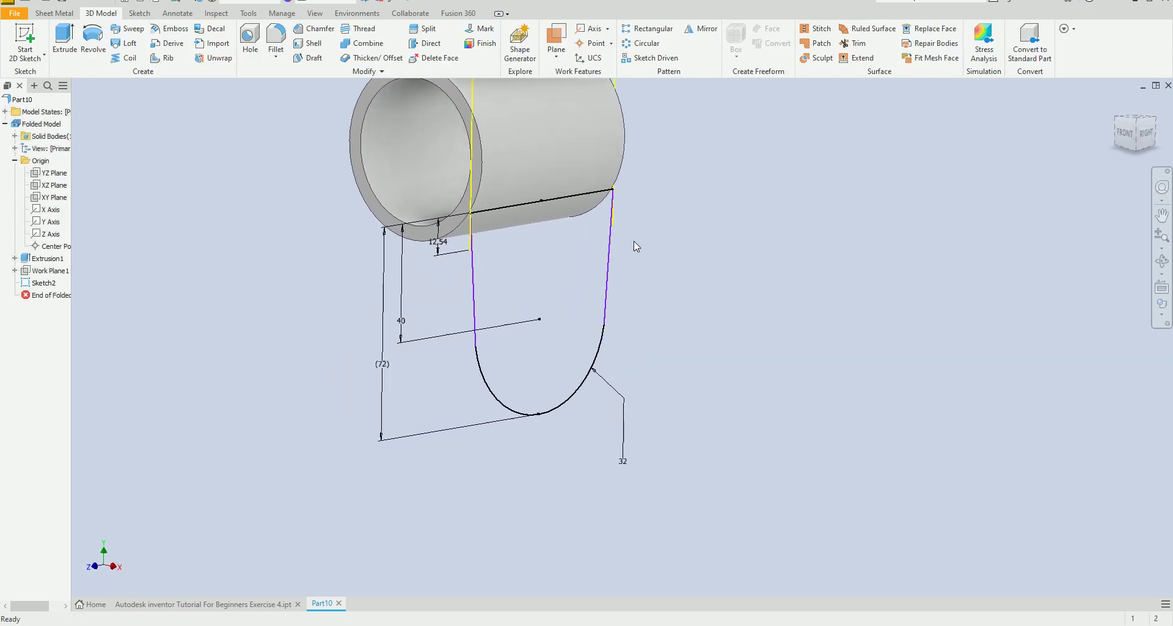
left_click(66, 41)
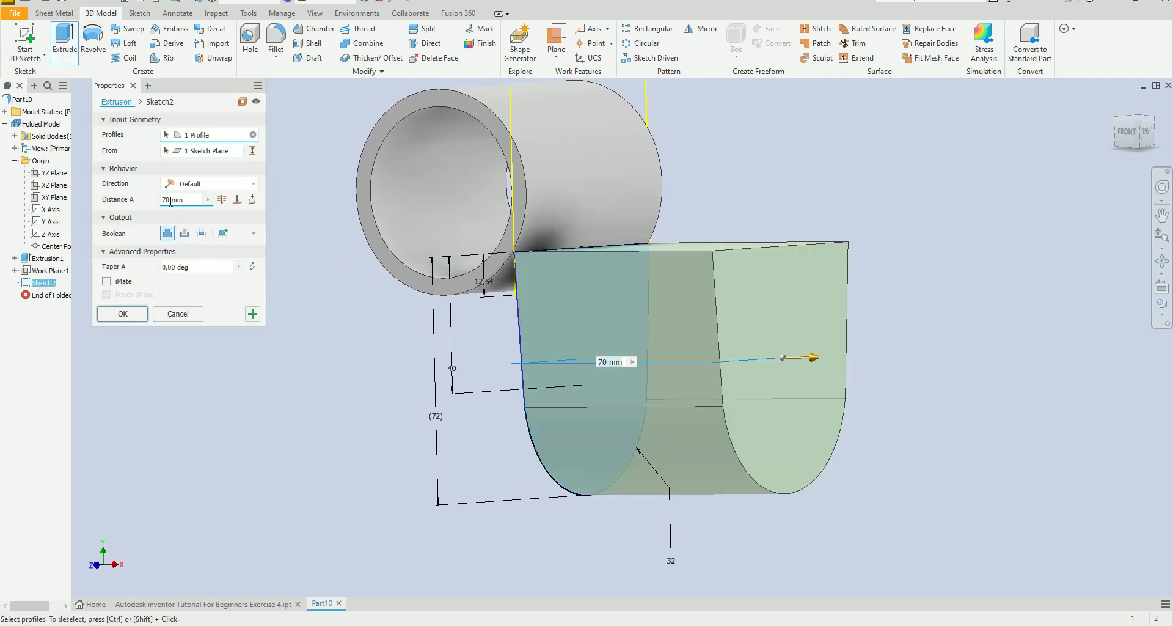
type("5")
left_click(214, 186)
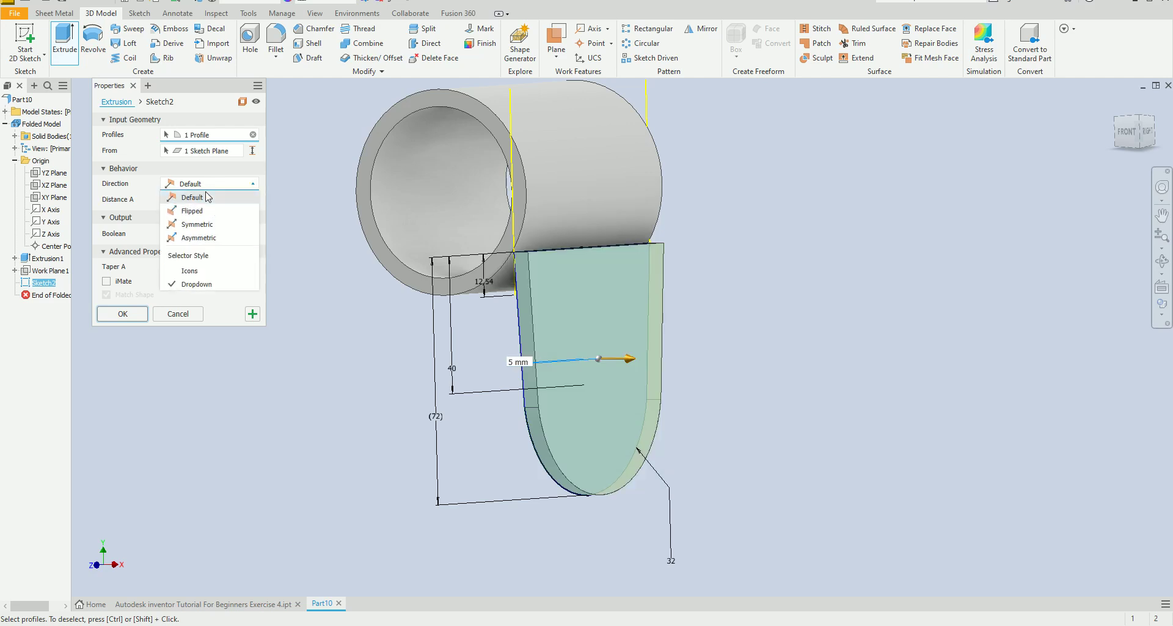
left_click(201, 212)
scroll(409, 336, "up", 5)
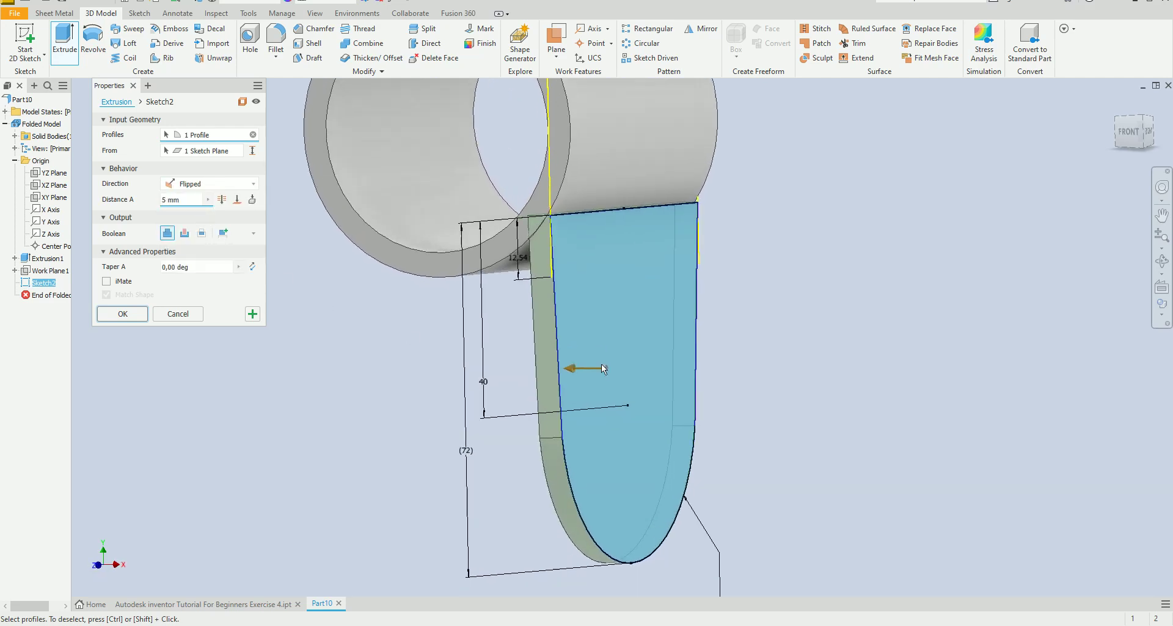
left_click(140, 316)
key("F6")
Step: Fillet the three lug-to-tube edges with a 20 mm radius
key("f")
type("2")
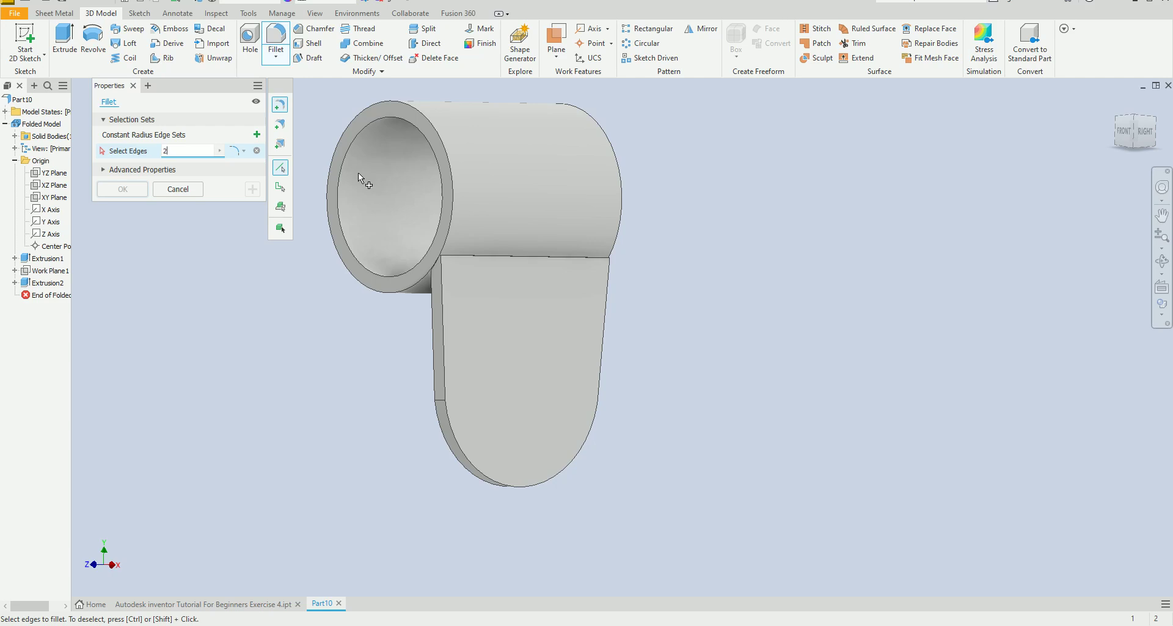
type("0")
left_click(500, 252)
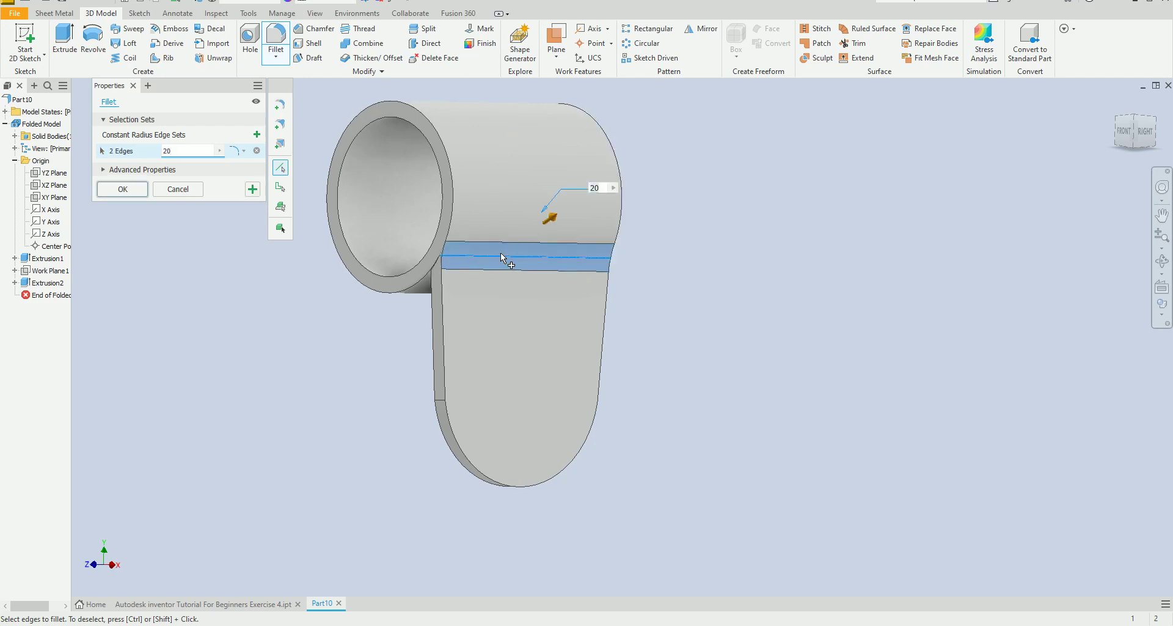
mouse_move(489, 296)
middle_mouse_down("shift")
mouse_move(458, 295)
mouse_move(682, 218)
mouse_move(684, 232)
mouse_move(556, 272)
mouse_move(190, 210)
middle_mouse_up("shift")
left_click(684, 233)
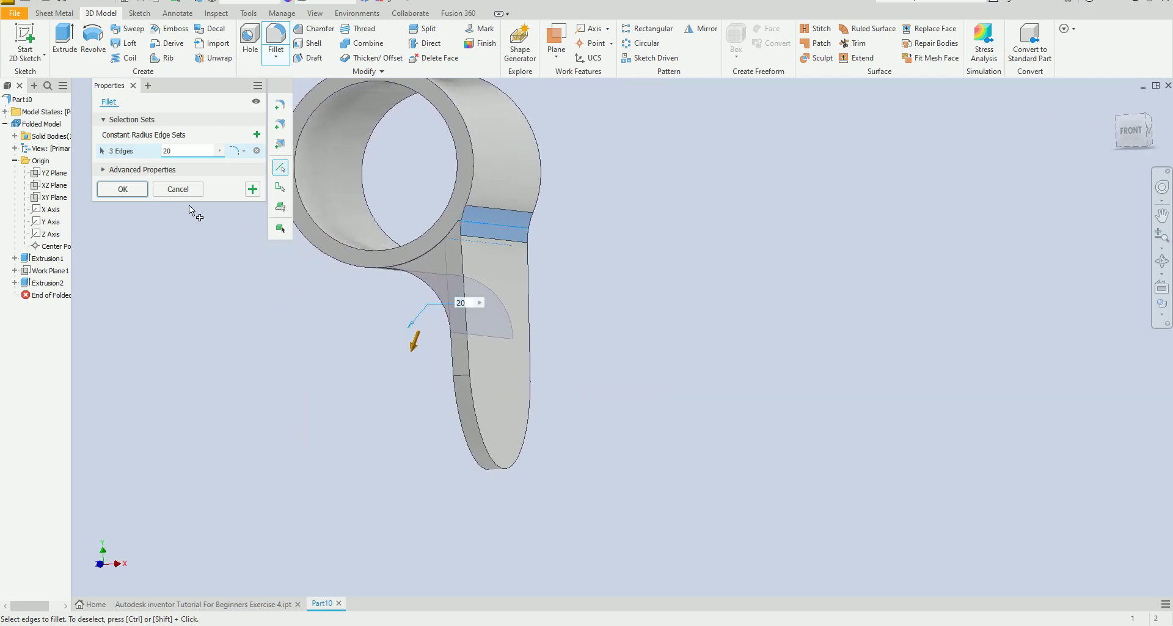
left_click(140, 193)
mouse_move(275, 220)
middle_mouse_down("shift")
mouse_move(547, 339)
mouse_move(568, 177)
mouse_move(579, 198)
mouse_move(539, 181)
mouse_move(548, 195)
middle_mouse_up("shift")
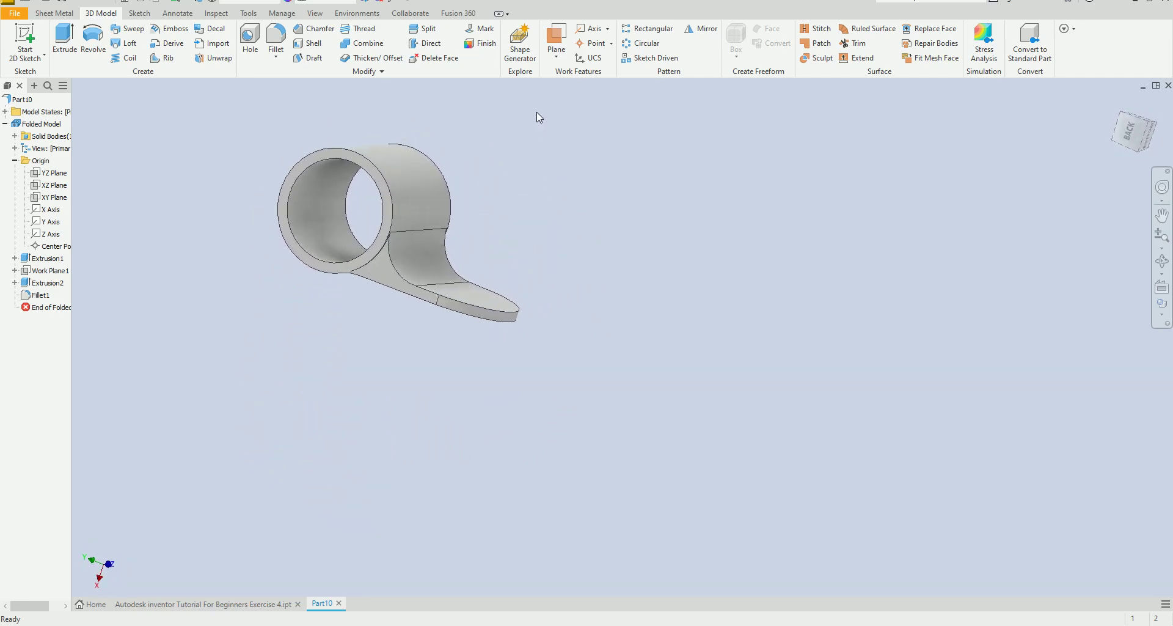
Step: Mirror Extrusion2 and Fillet1 across the YZ Plane to create the second lug
left_click(697, 39)
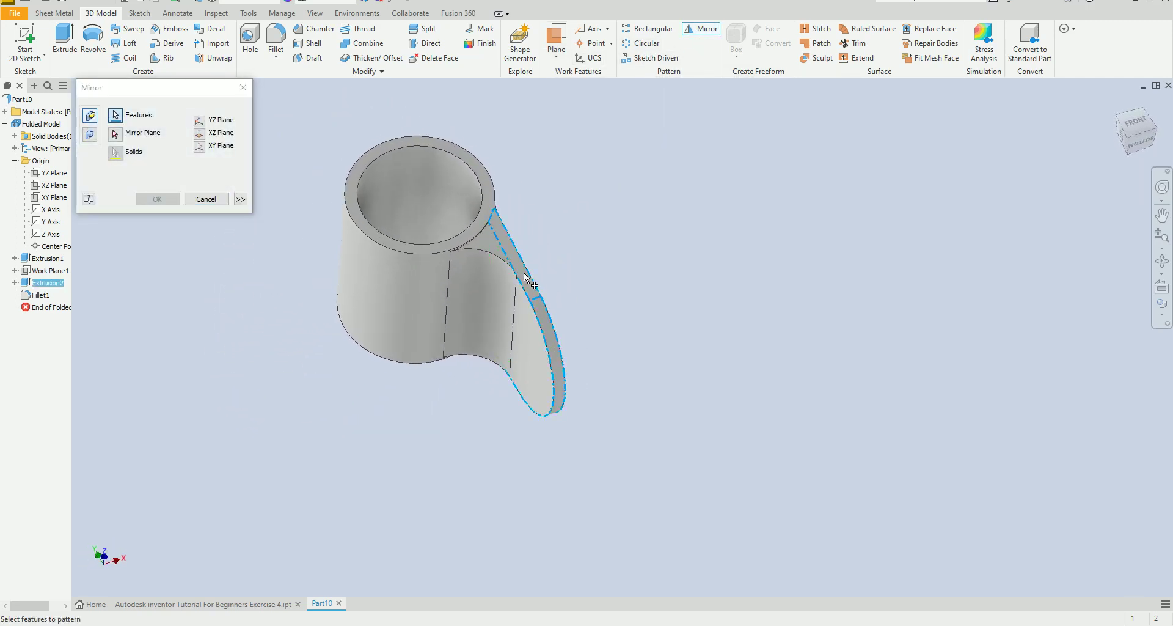
left_click(496, 274)
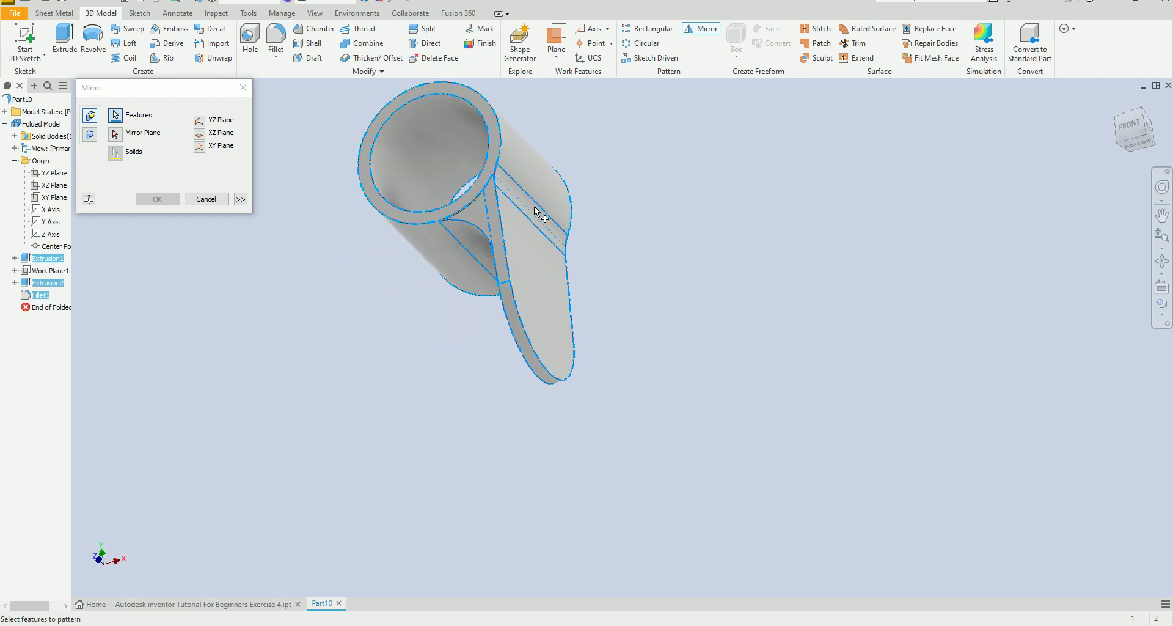
key("Escape")
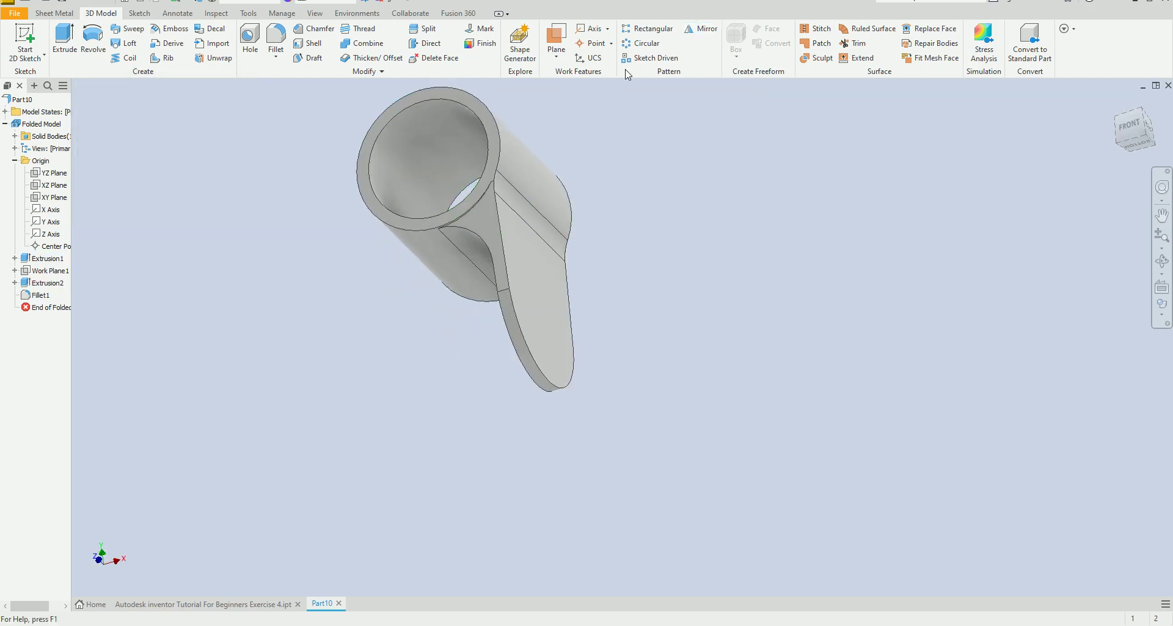
left_click(699, 30)
left_click(533, 262)
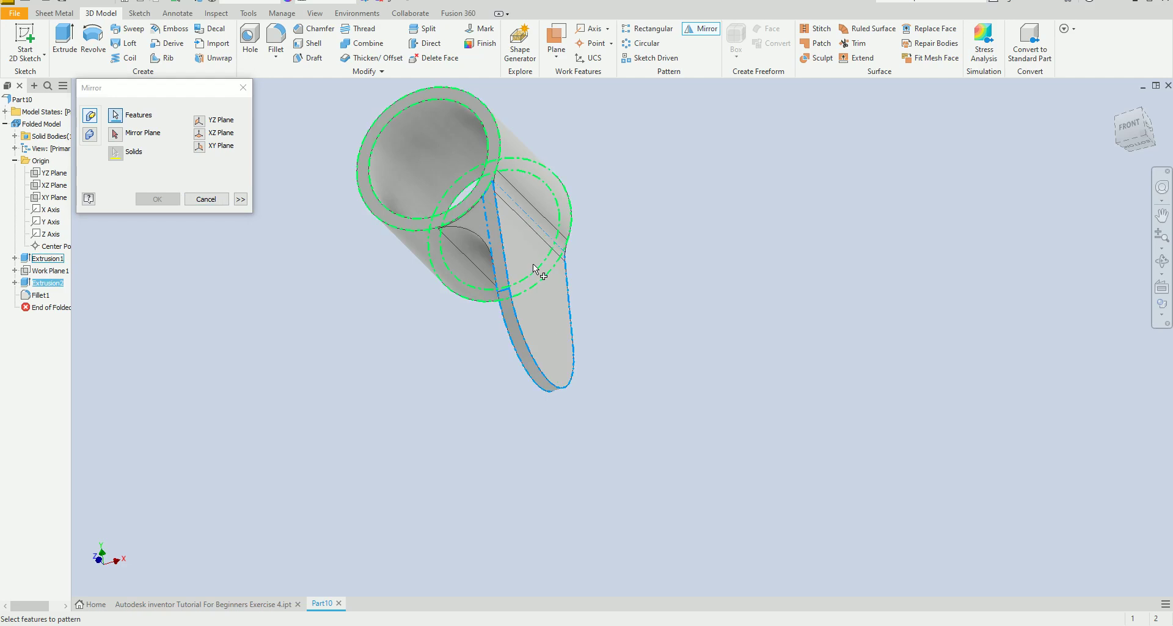
mouse_move(544, 230)
middle_mouse_down("shift")
mouse_move(473, 359)
mouse_move(469, 322)
mouse_move(413, 313)
mouse_move(135, 179)
middle_mouse_up("shift")
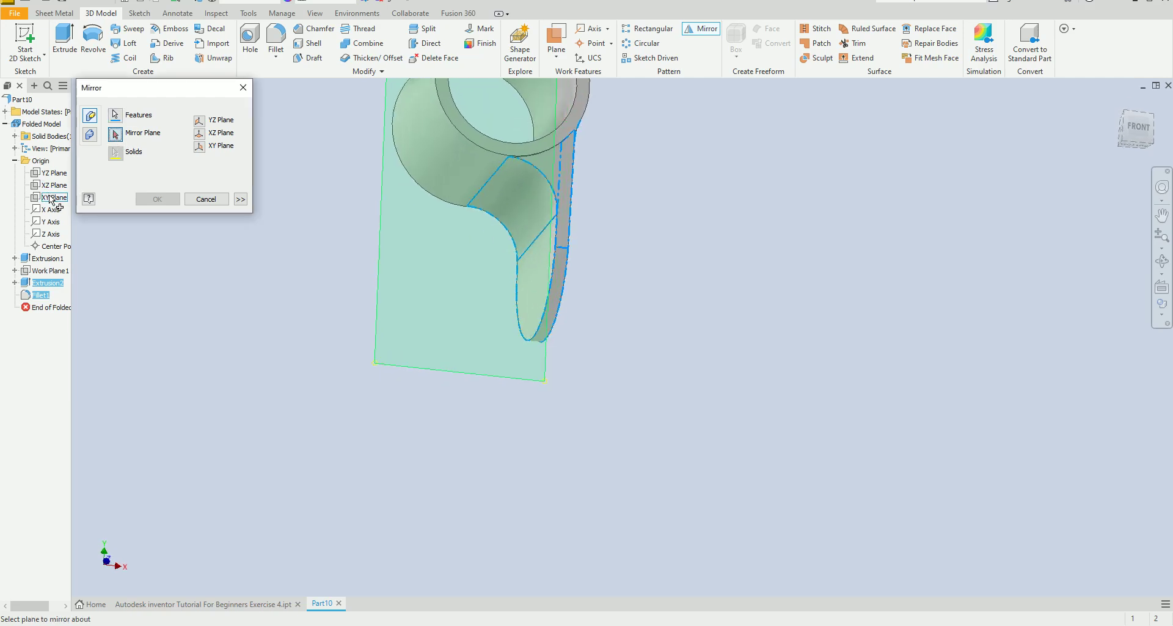
middle_click_drag(52, 200, 52, 211, "shift")
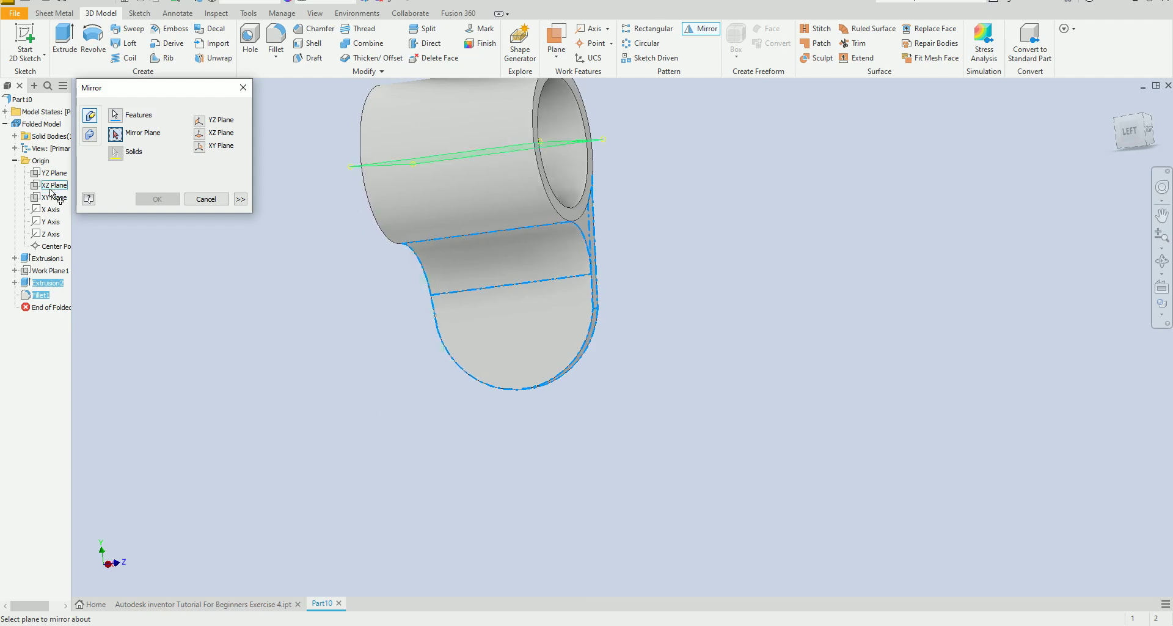
left_click(53, 174)
middle_click_drag(53, 174, 515, 391, "shift")
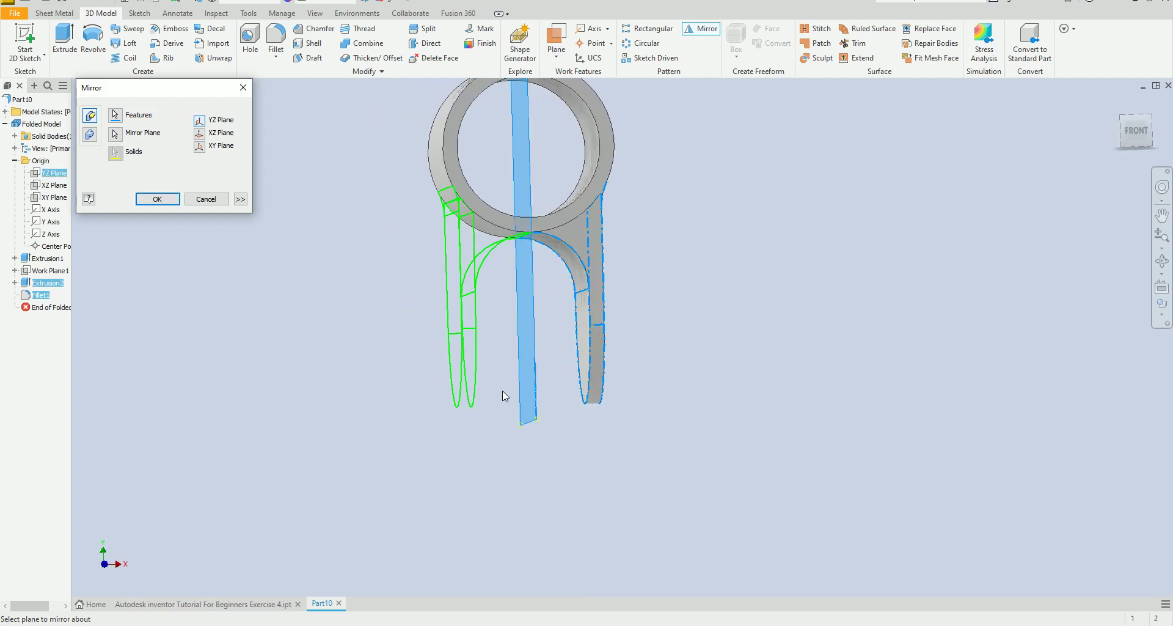
left_click(157, 198)
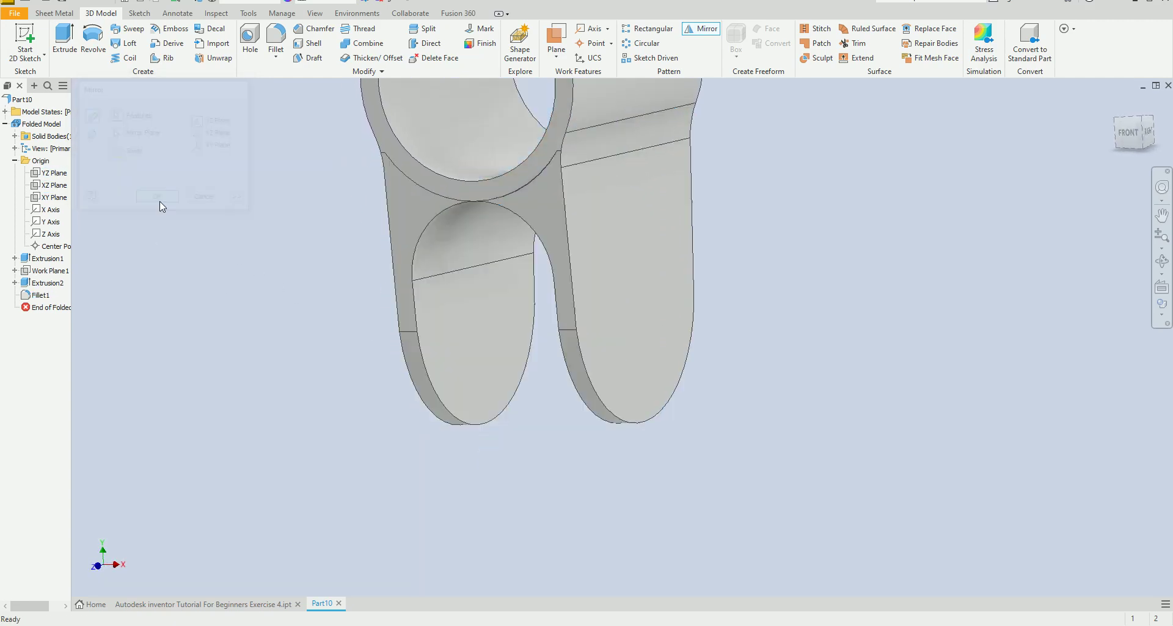
middle_click_drag(393, 343, 48, 274, "shift")
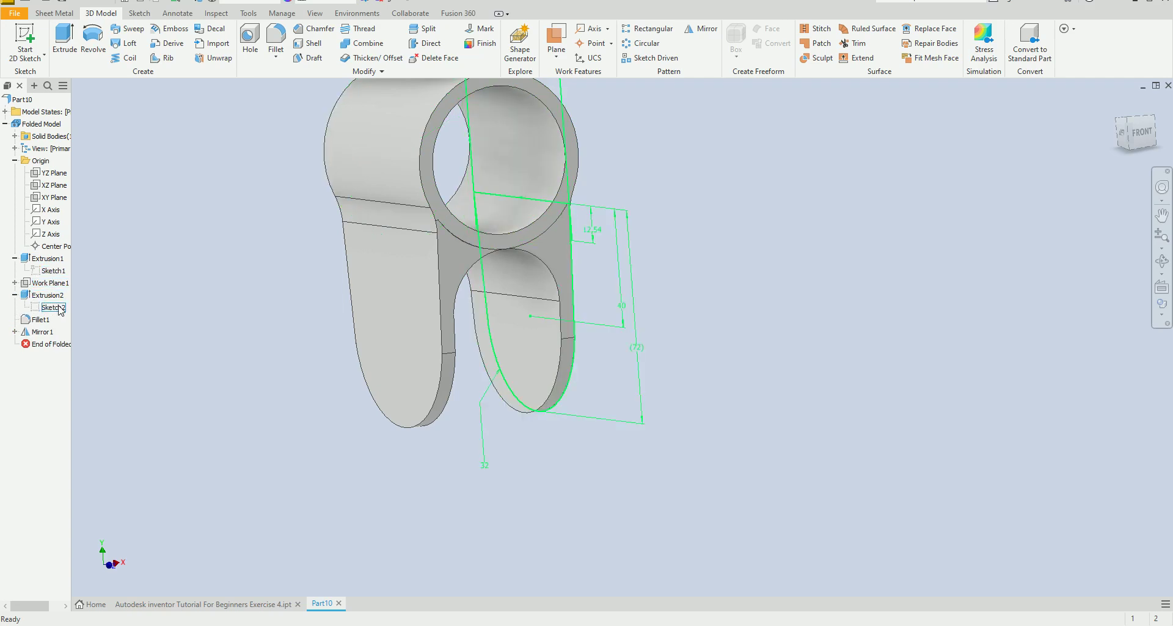
Step: Edit the lug sketch to add a 20 mm diameter hole circle
right_click(61, 310)
left_click(88, 342)
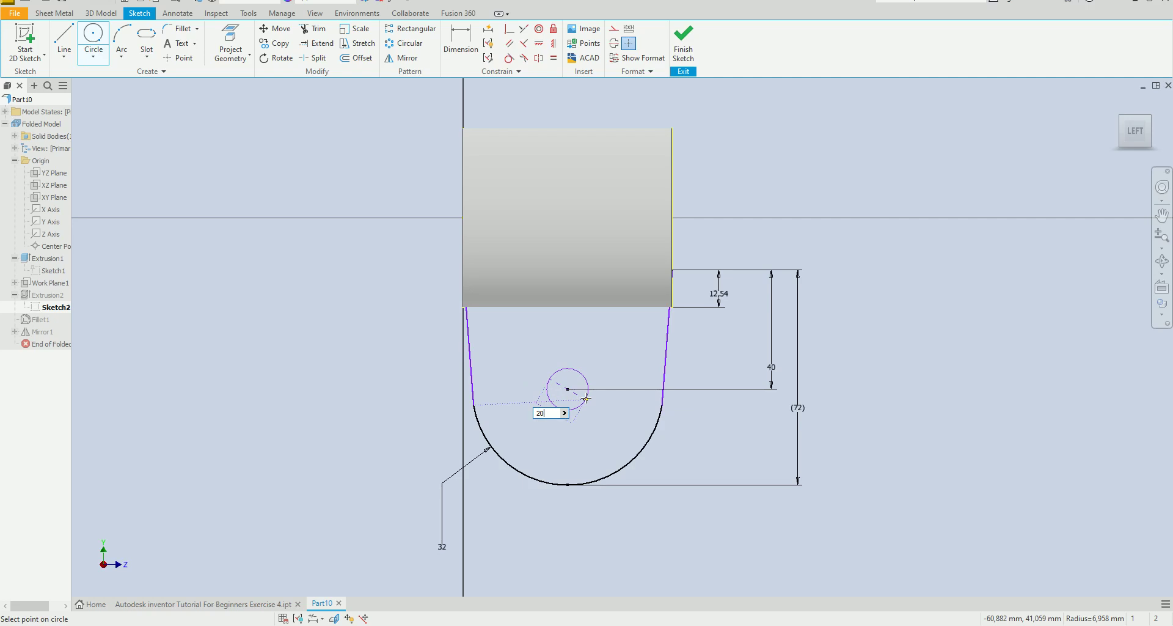
key("Return")
right_click(750, 229)
left_click(785, 233)
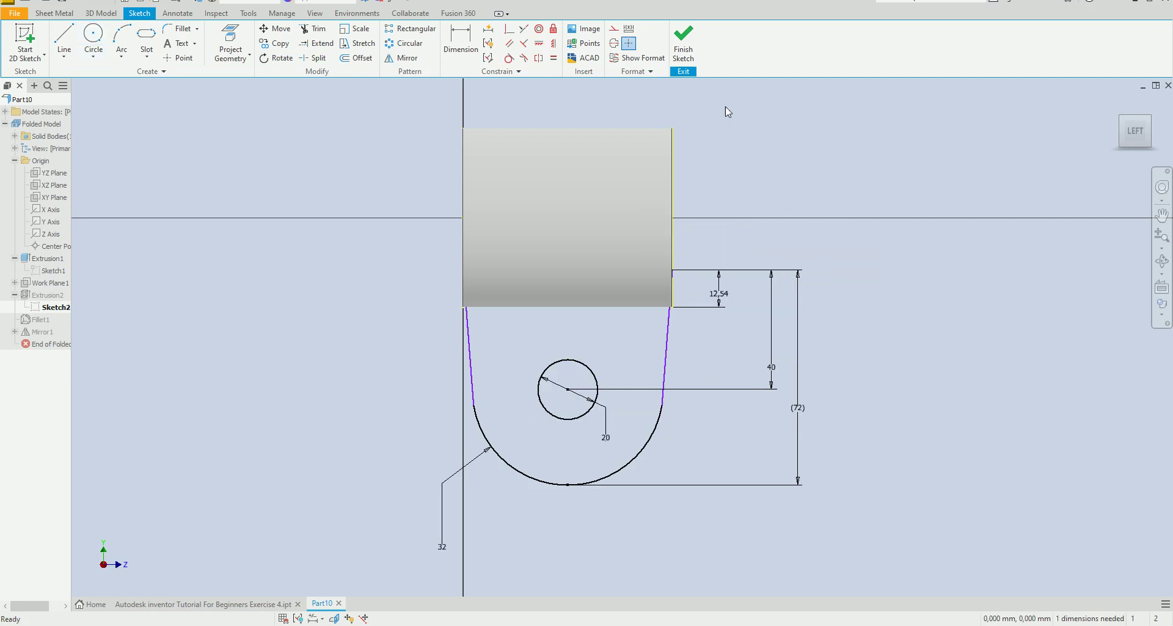
left_click(683, 35)
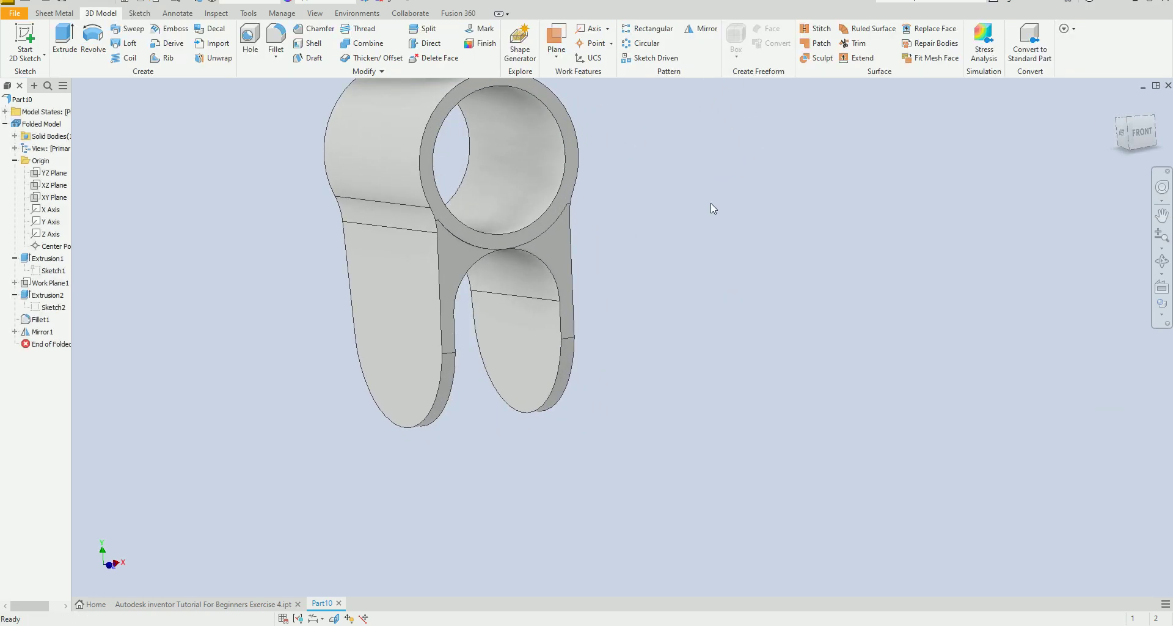
mouse_move(710, 204)
middle_mouse_down("shift")
mouse_move(656, 233)
mouse_move(609, 313)
mouse_move(450, 305)
mouse_move(299, 332)
mouse_move(54, 322)
middle_mouse_up("shift")
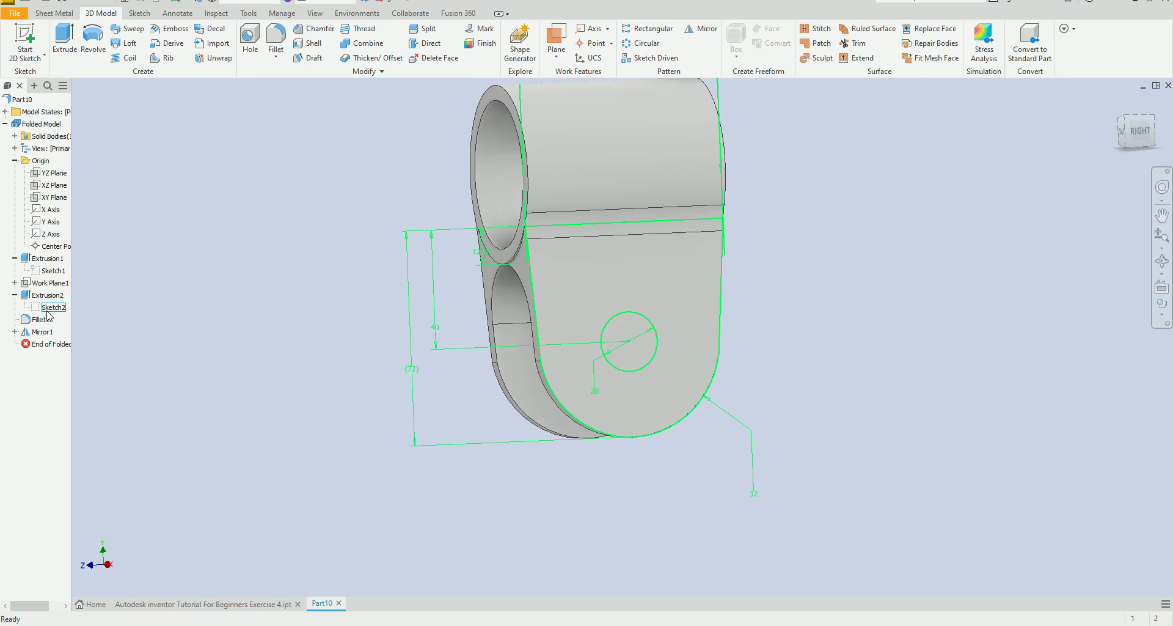
Step: Turn on Sketch2's visibility to show its profile and dimensions on the part
right_click(49, 316)
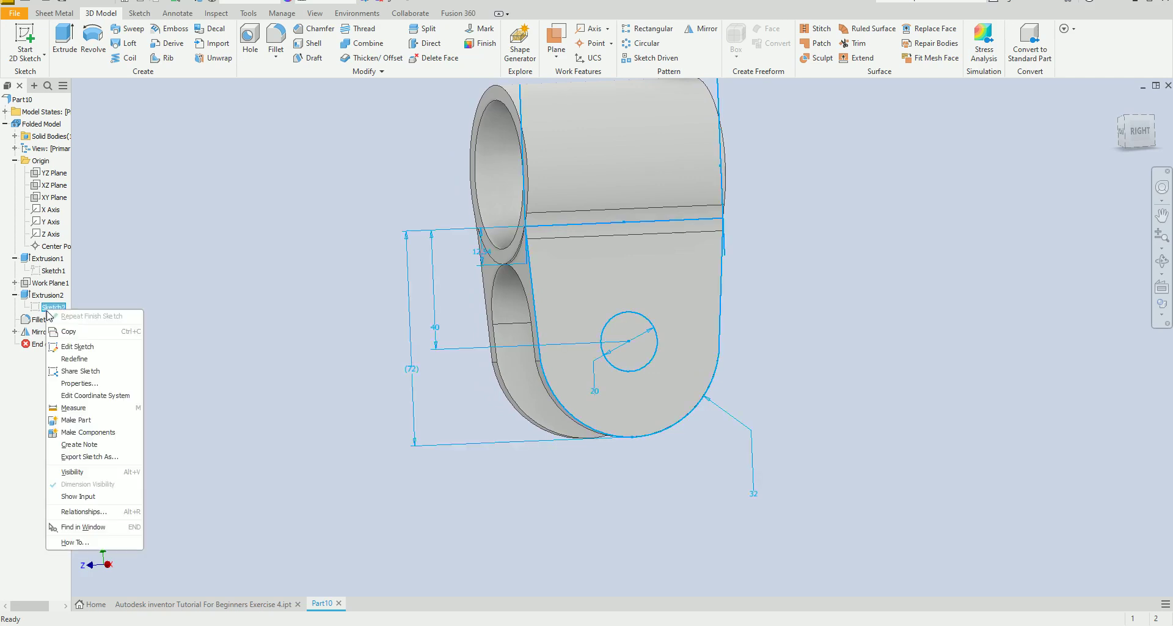
key("Escape")
middle_click_drag(226, 269, 62, 316, "shift")
scroll(459, 343, "down", 2)
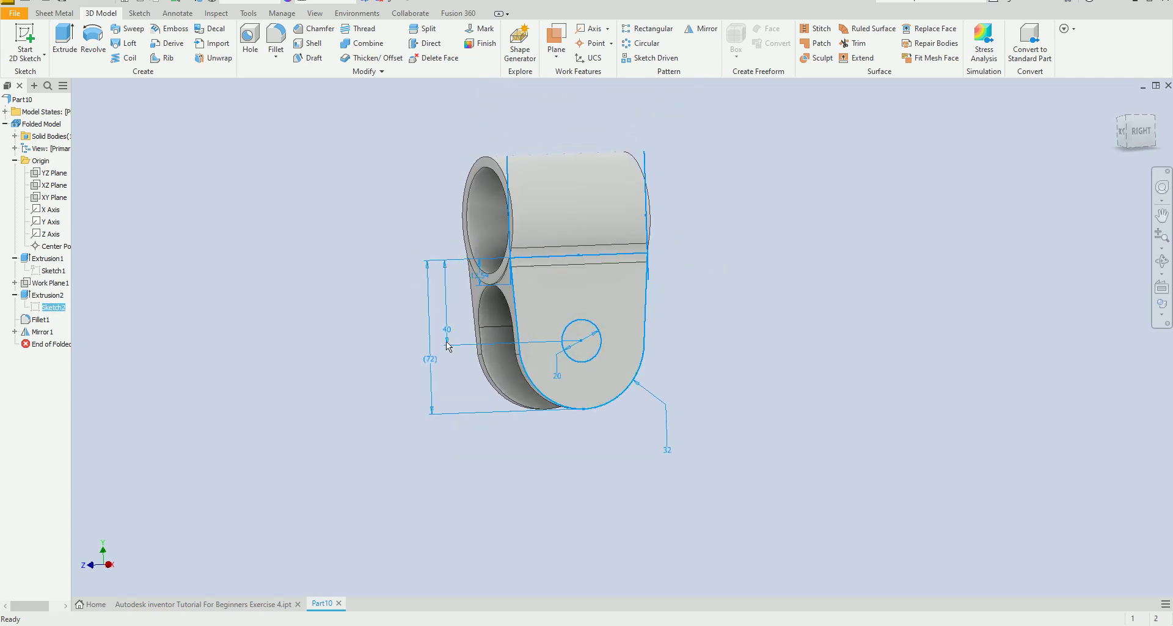
right_click(45, 307)
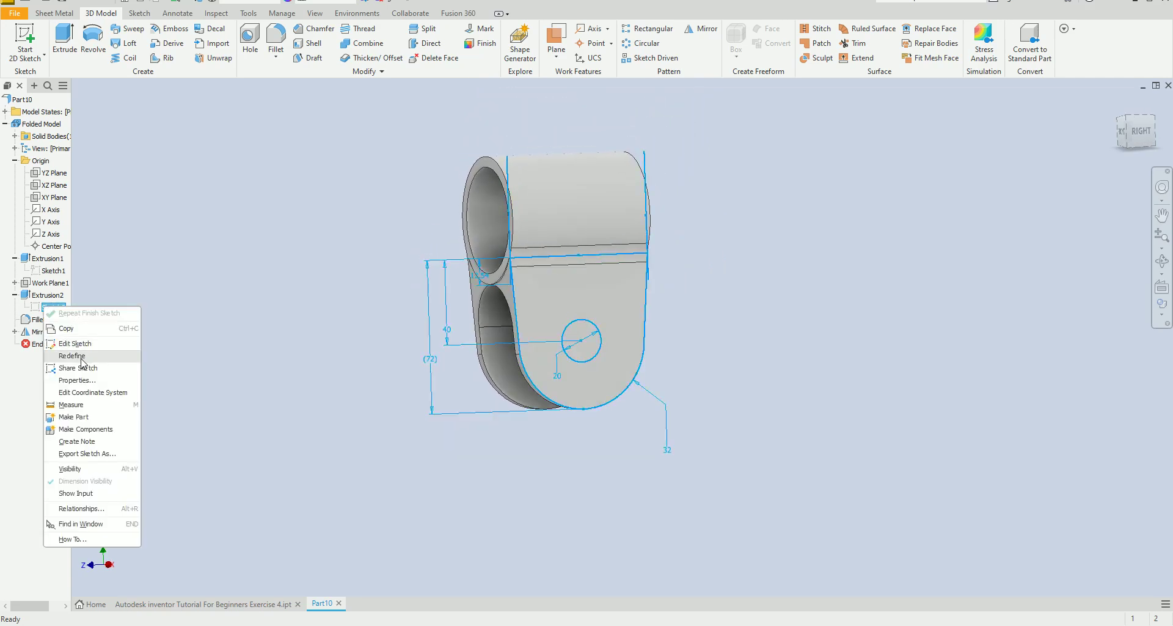
left_click(71, 469)
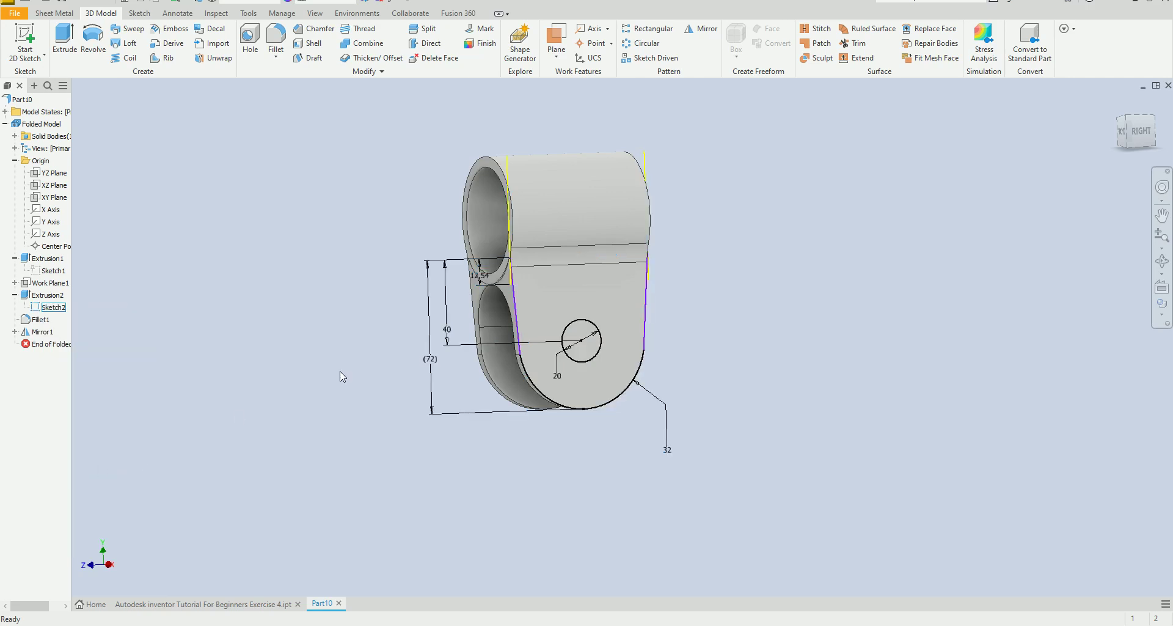
middle_click_drag(338, 375, 413, 233, "shift")
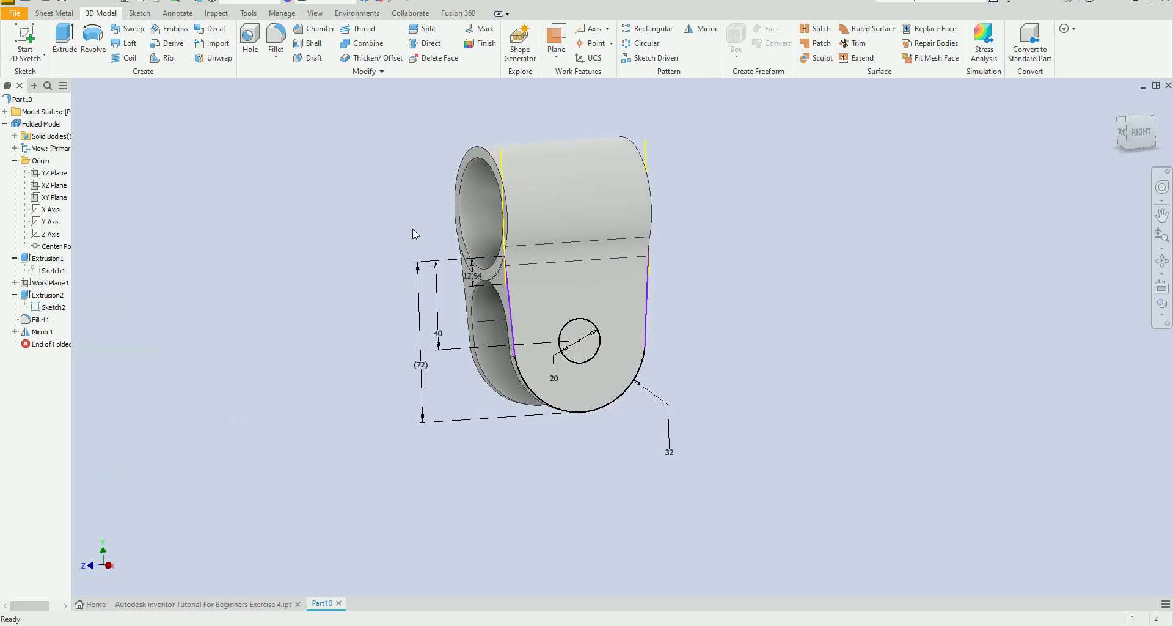
Step: Add a hole at the sketch circle centre, terminating at the far lug face
left_click(255, 48)
left_click(581, 341)
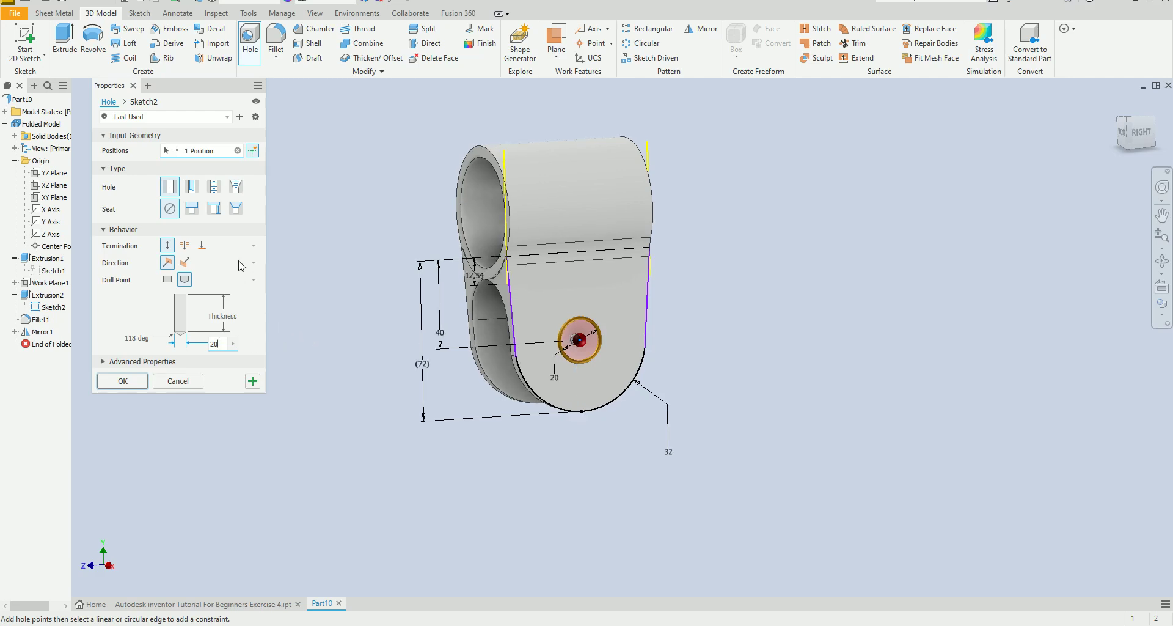
left_click(202, 245)
middle_click_drag(483, 366, 524, 346, "shift")
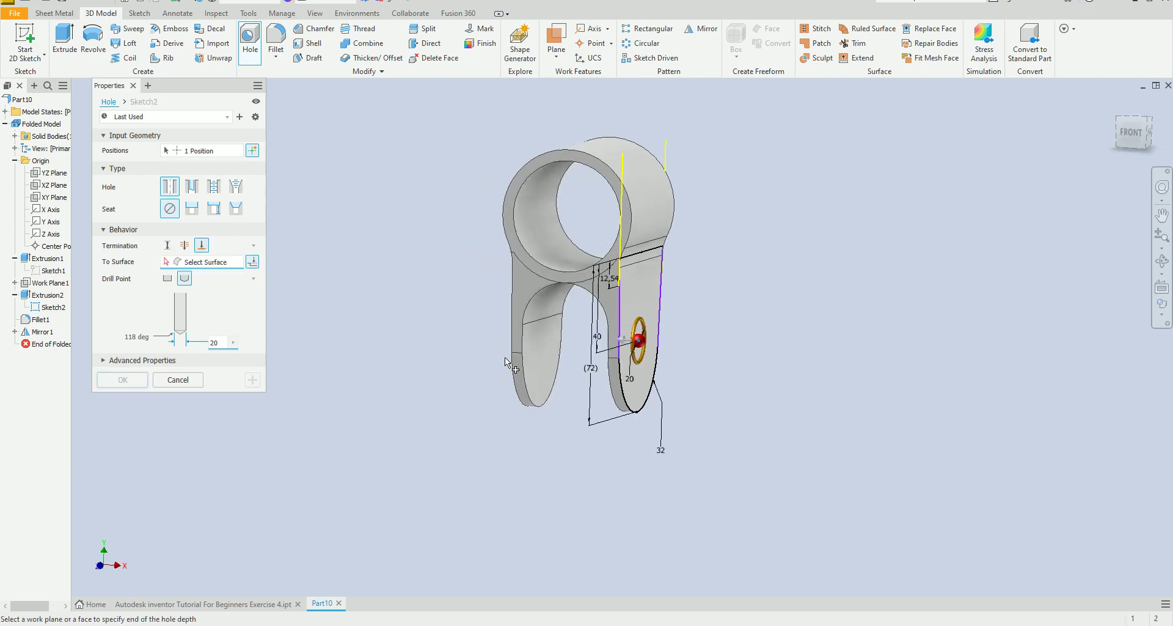
left_click(548, 353)
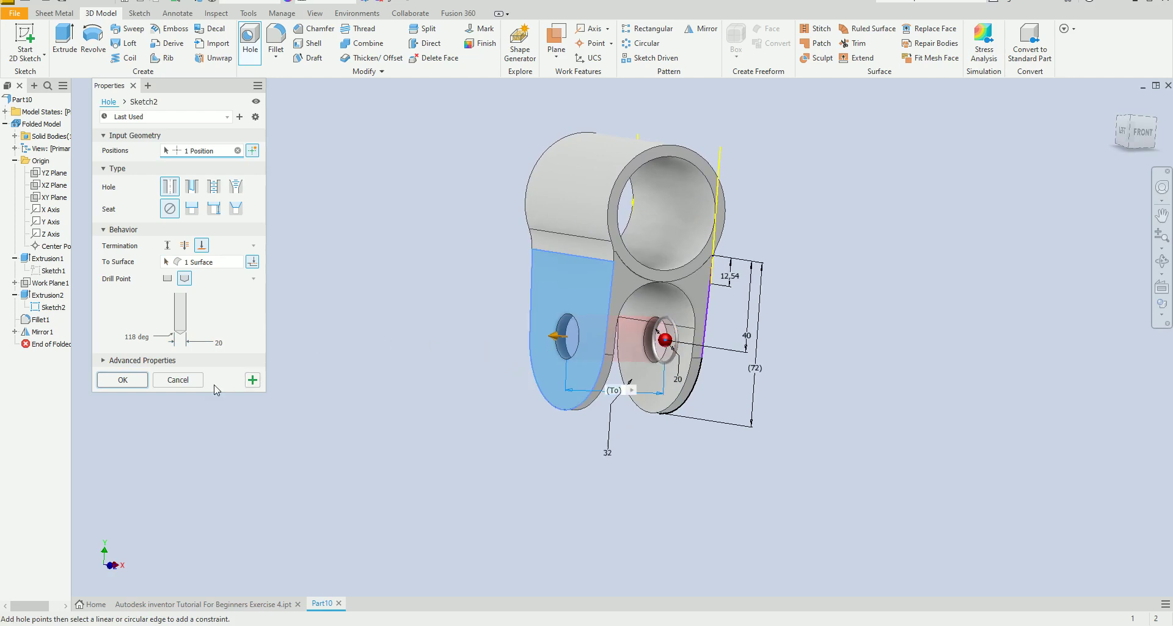
left_click(122, 380)
Step: Hide the lug sketch Sketch2 and its dimensions, then view the part's underside
mouse_move(471, 341)
middle_mouse_down("shift")
mouse_move(624, 380)
mouse_move(549, 360)
mouse_move(307, 364)
middle_mouse_up("shift")
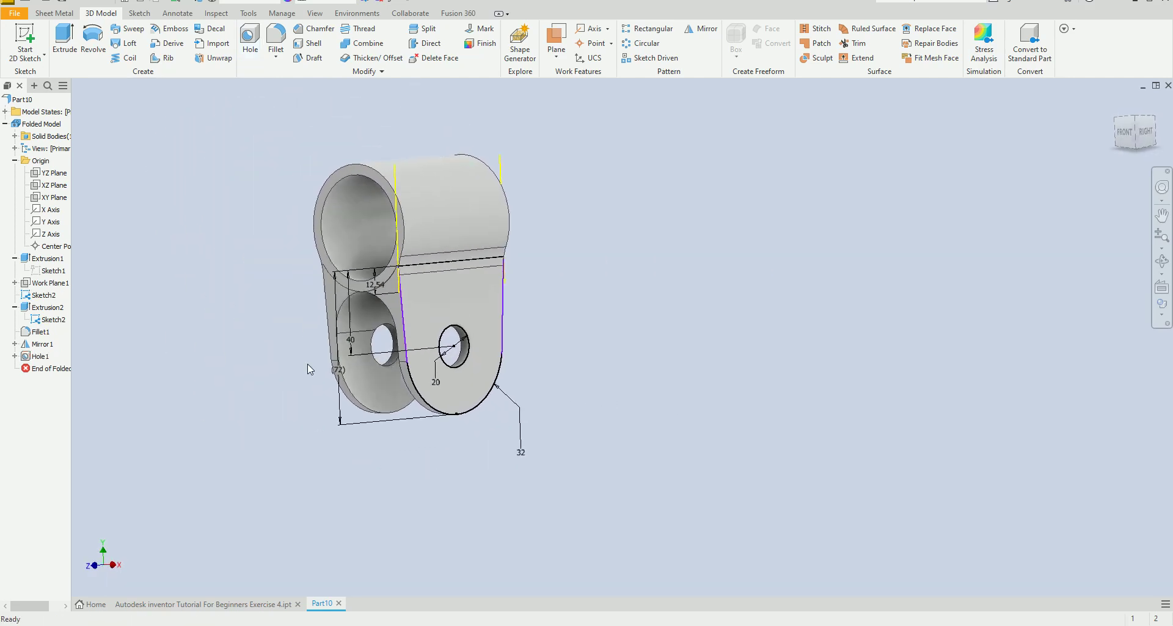
right_click(44, 319)
left_click(72, 466)
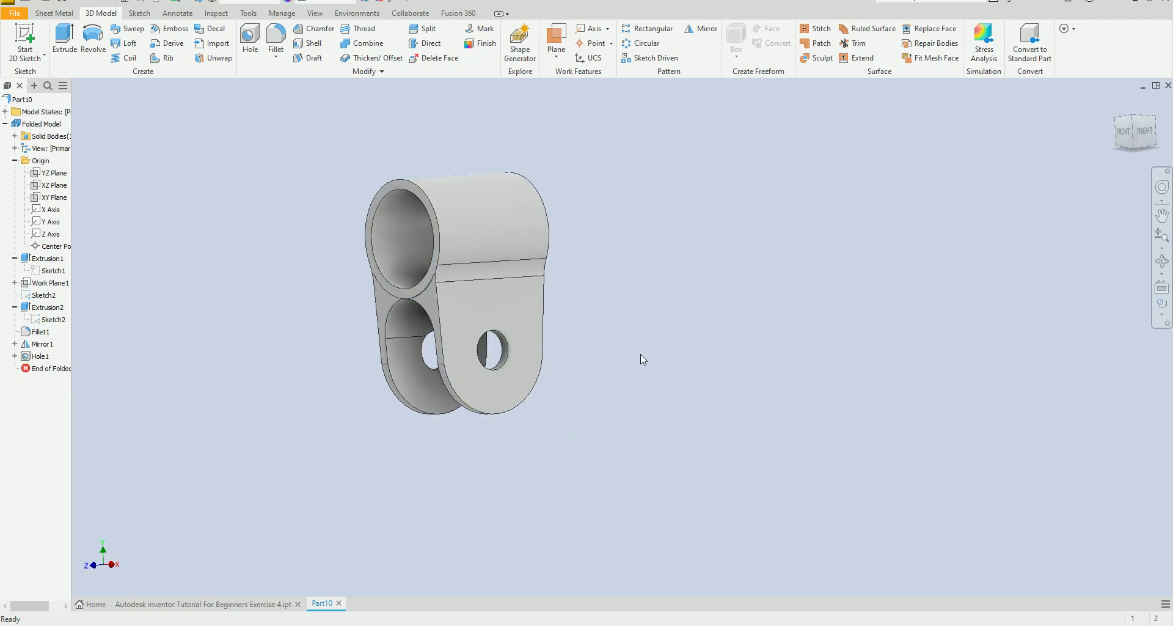
middle_click_drag(641, 354, 639, 349, "shift")
scroll(629, 330, "up", 3)
mouse_move(620, 309)
middle_mouse_down("shift")
mouse_move(593, 187)
mouse_move(344, 2)
middle_mouse_up("shift")
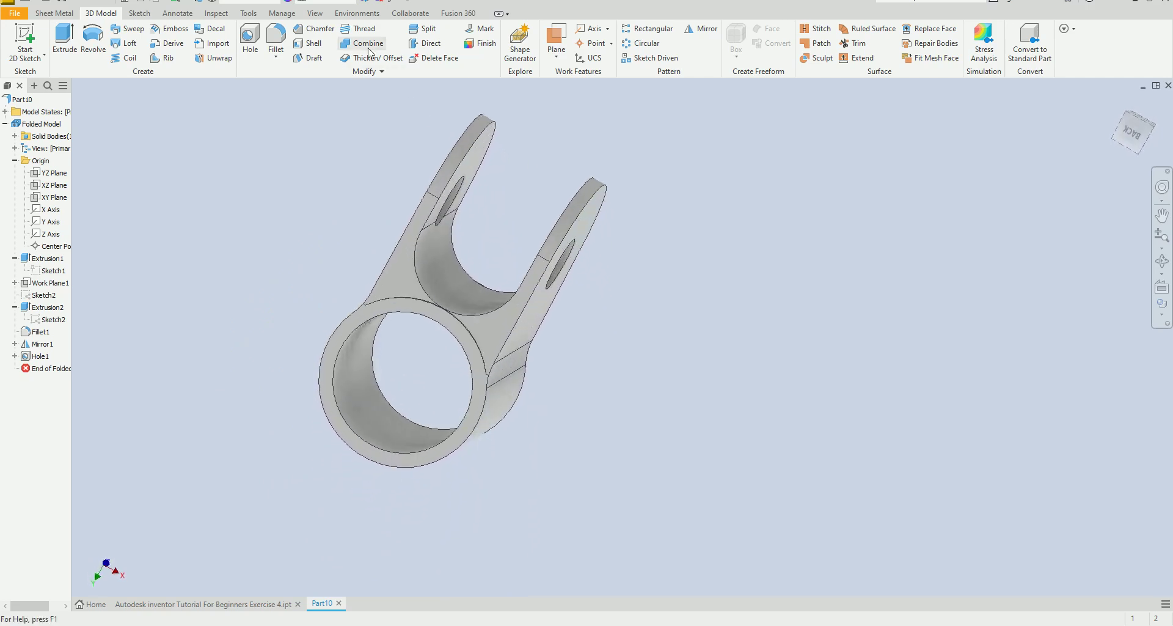
Step: Apply the Cyan appearance from the Quick Access appearance list to the whole bracket
left_click(343, 2)
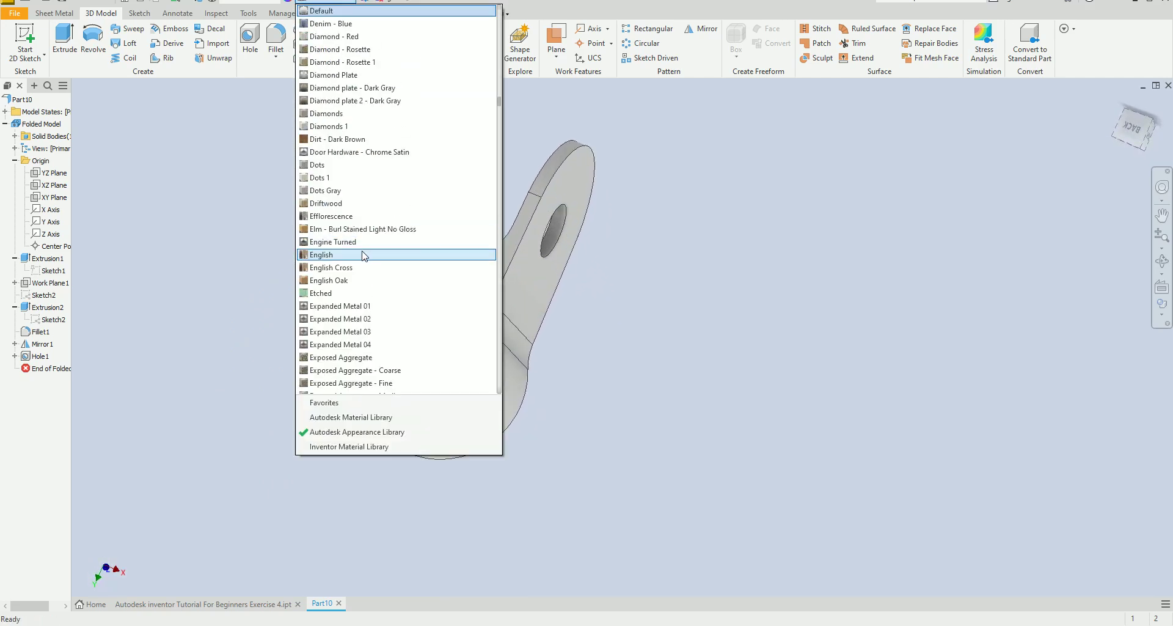
scroll(367, 251, "down", 2)
scroll(377, 294, "down", 2)
scroll(377, 293, "down", 2)
scroll(377, 293, "down", 2)
scroll(378, 297, "down", 2)
scroll(379, 303, "down", 2)
scroll(378, 302, "down", 2)
scroll(380, 301, "down", 2)
scroll(381, 301, "down", 2)
scroll(382, 300, "down", 2)
scroll(384, 302, "down", 2)
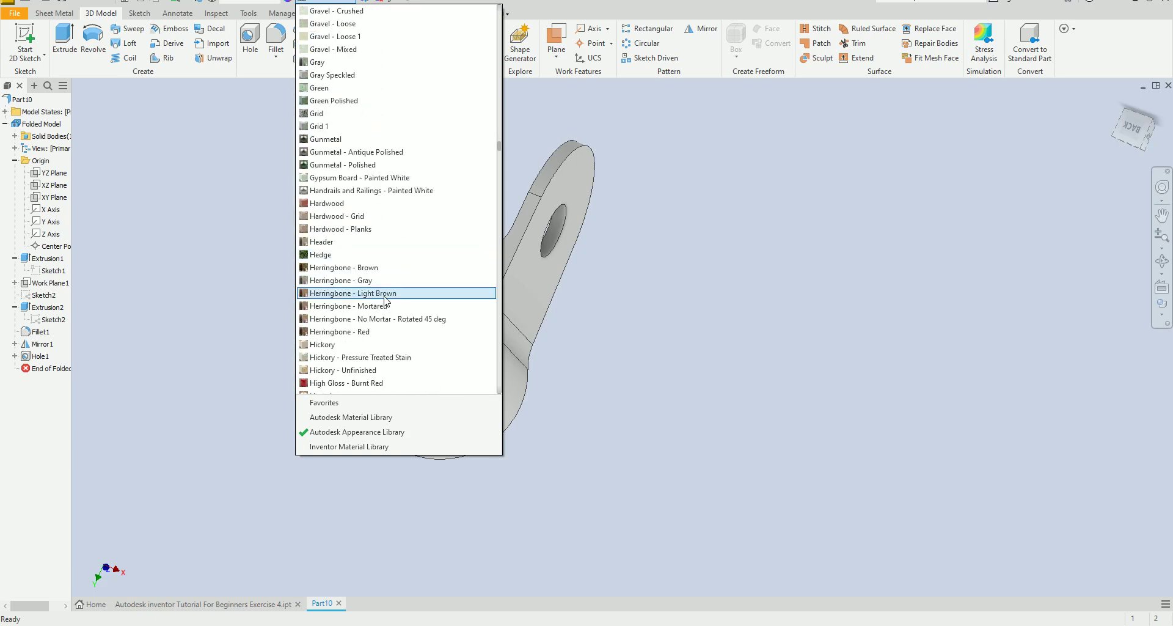
scroll(388, 304, "down", 2)
scroll(391, 306, "down", 2)
scroll(391, 306, "down", 2)
scroll(392, 305, "down", 2)
scroll(393, 305, "down", 2)
scroll(396, 304, "down", 2)
scroll(396, 303, "down", 2)
scroll(398, 305, "down", 2)
scroll(399, 306, "down", 2)
scroll(400, 307, "down", 2)
scroll(401, 305, "up", 1)
scroll(401, 293, "up", 3)
scroll(401, 275, "up", 3)
scroll(402, 260, "up", 3)
scroll(401, 256, "up", 5)
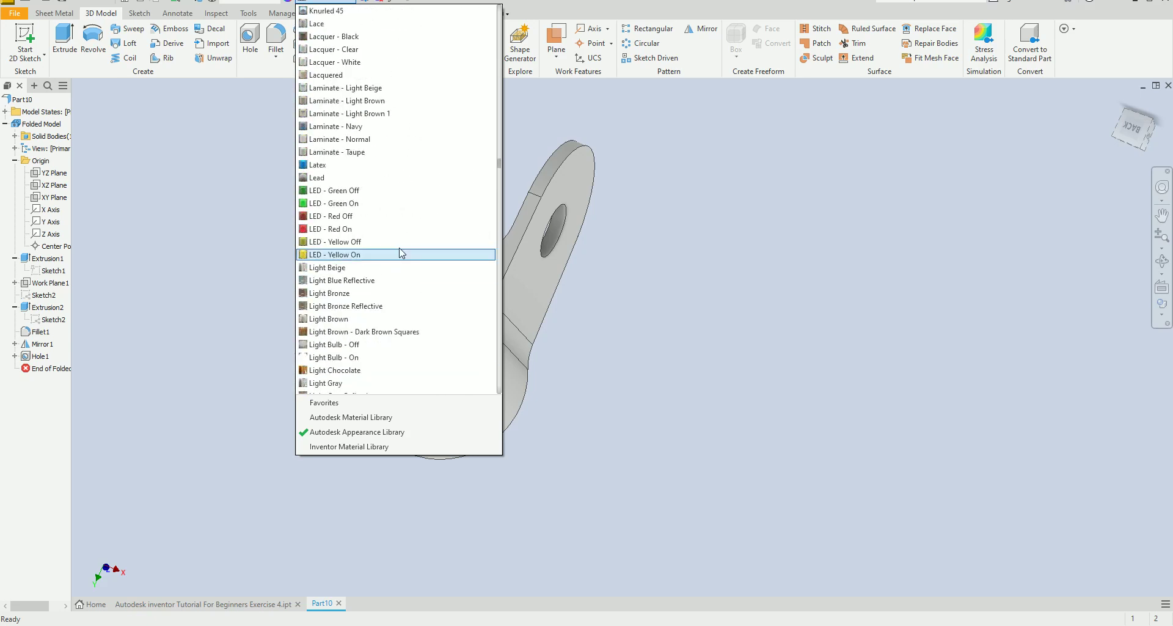
scroll(403, 249, "up", 5)
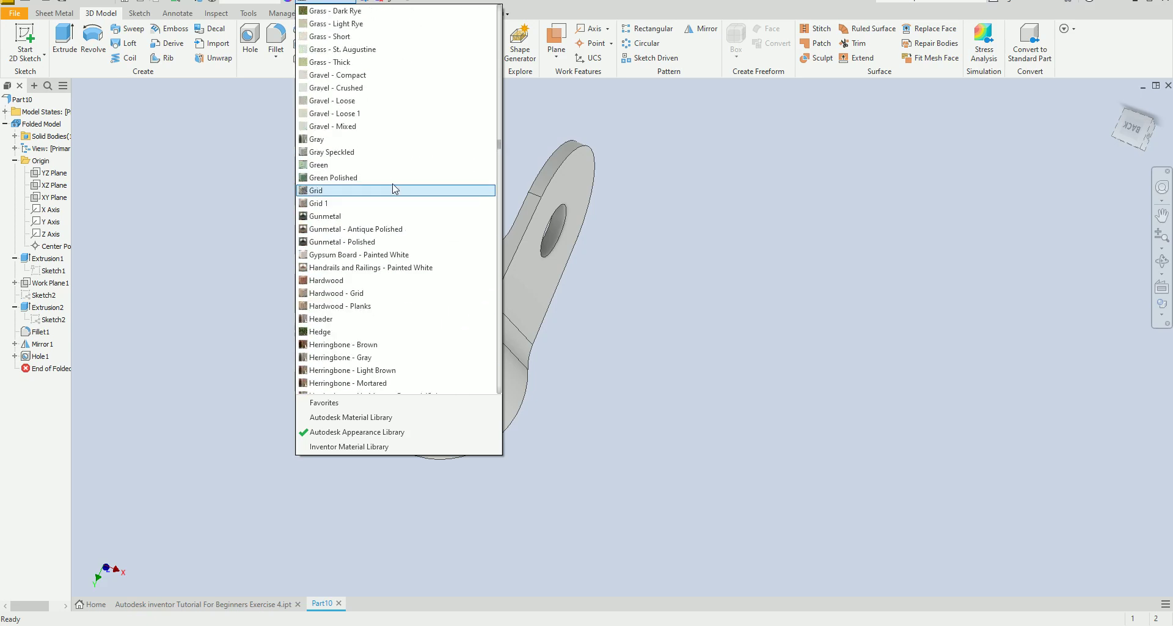
scroll(390, 177, "up", 2)
scroll(390, 178, "up", 3)
scroll(390, 178, "up", 3)
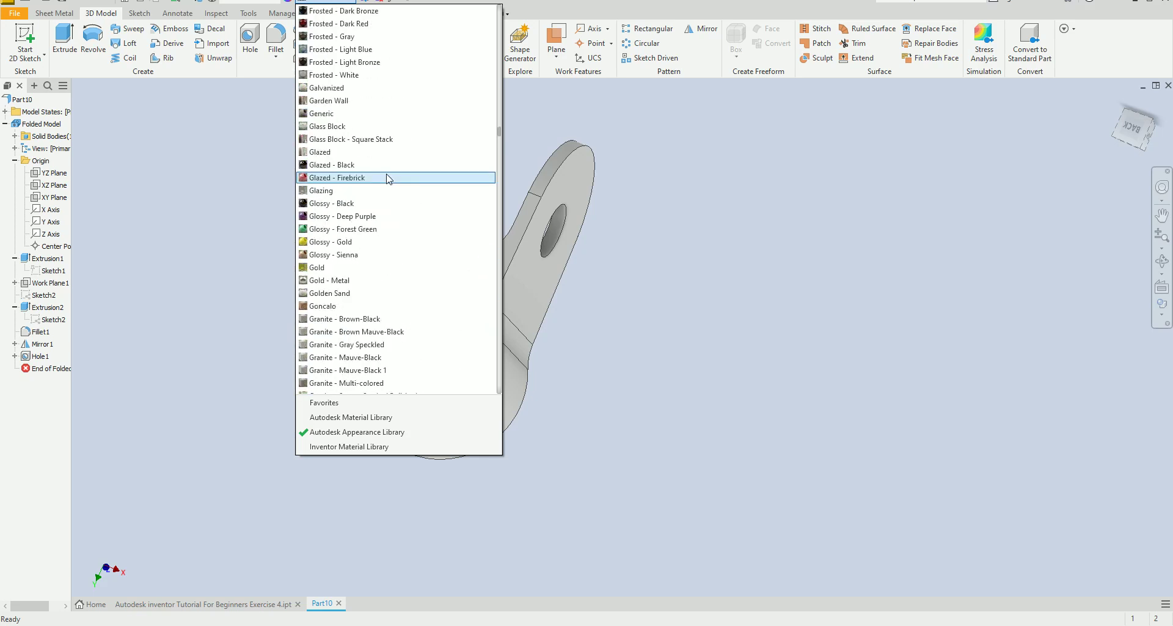
scroll(382, 179, "up", 2)
scroll(382, 179, "up", 3)
scroll(384, 181, "up", 3)
scroll(385, 182, "up", 2)
scroll(385, 182, "up", 3)
scroll(385, 182, "up", 5)
scroll(385, 183, "up", 4)
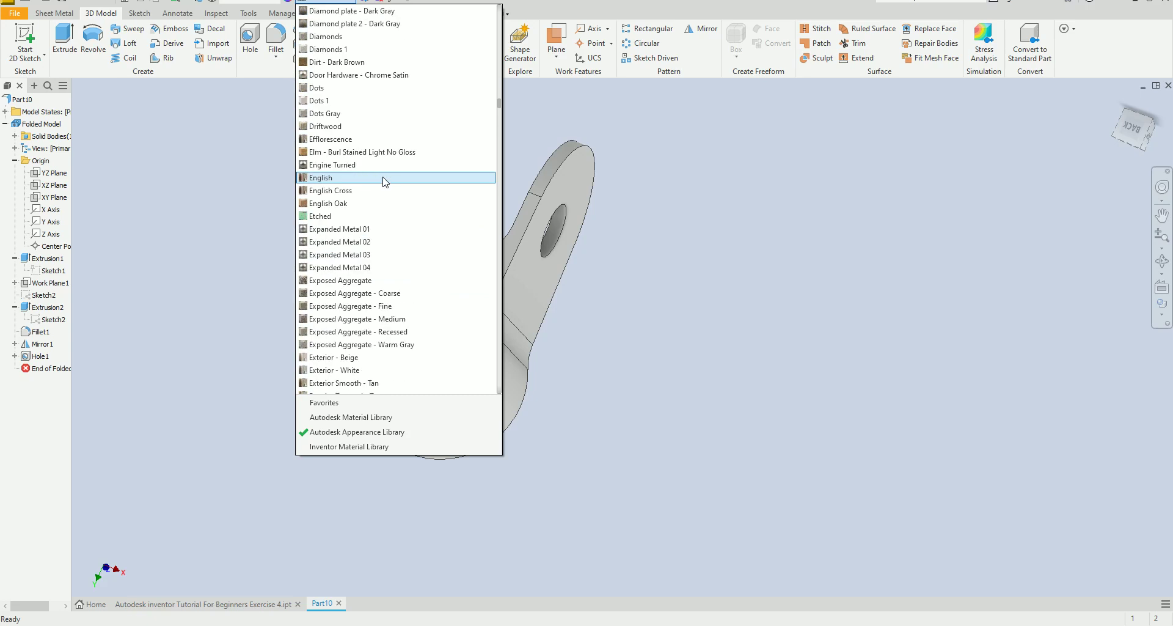
scroll(385, 182, "up", 4)
scroll(385, 182, "up", 4)
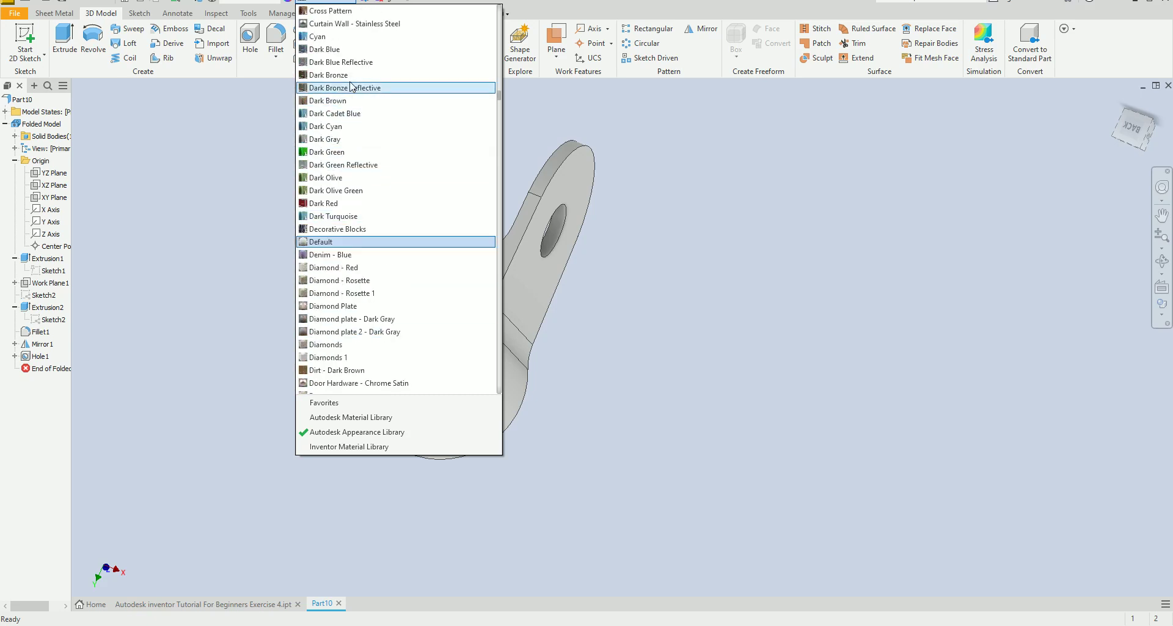
left_click(330, 37)
mouse_move(643, 309)
middle_mouse_down("shift")
mouse_move(622, 295)
mouse_move(770, 386)
middle_mouse_up("shift")
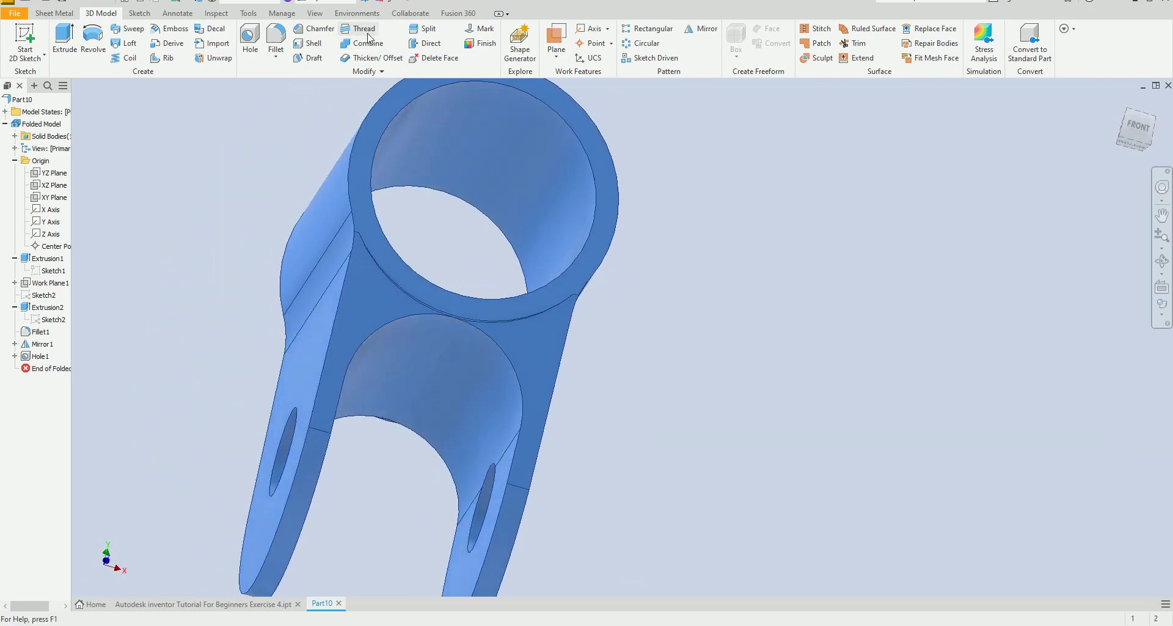
Step: Start a 0.5 fillet on the lug, lower hole, side and tube end edges
left_click(271, 34)
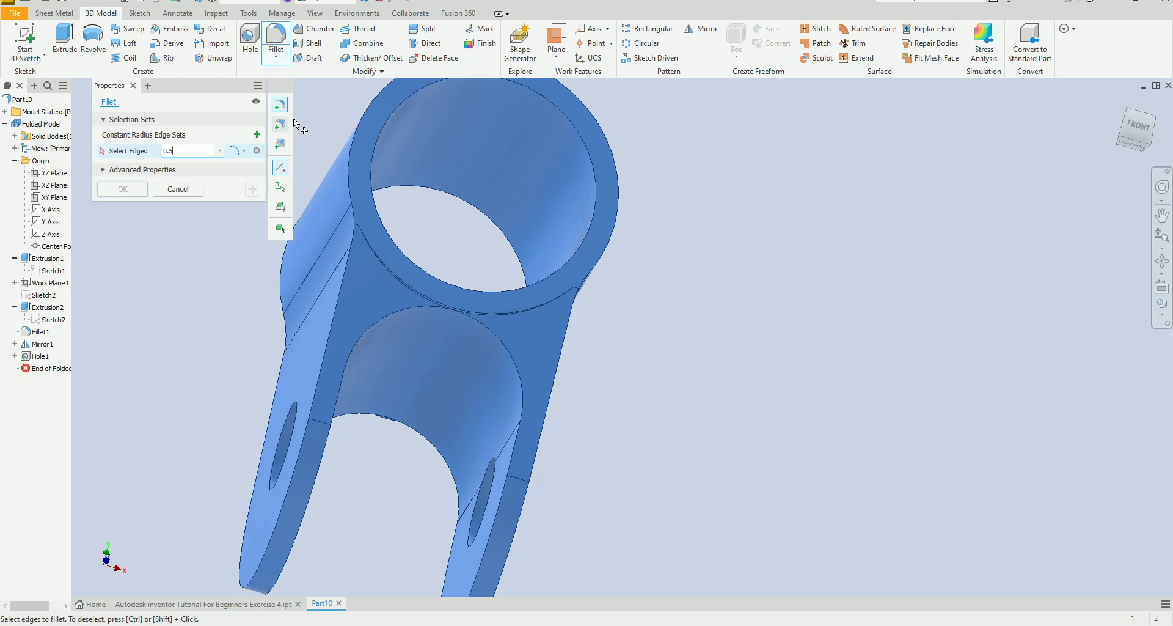
left_click(391, 315)
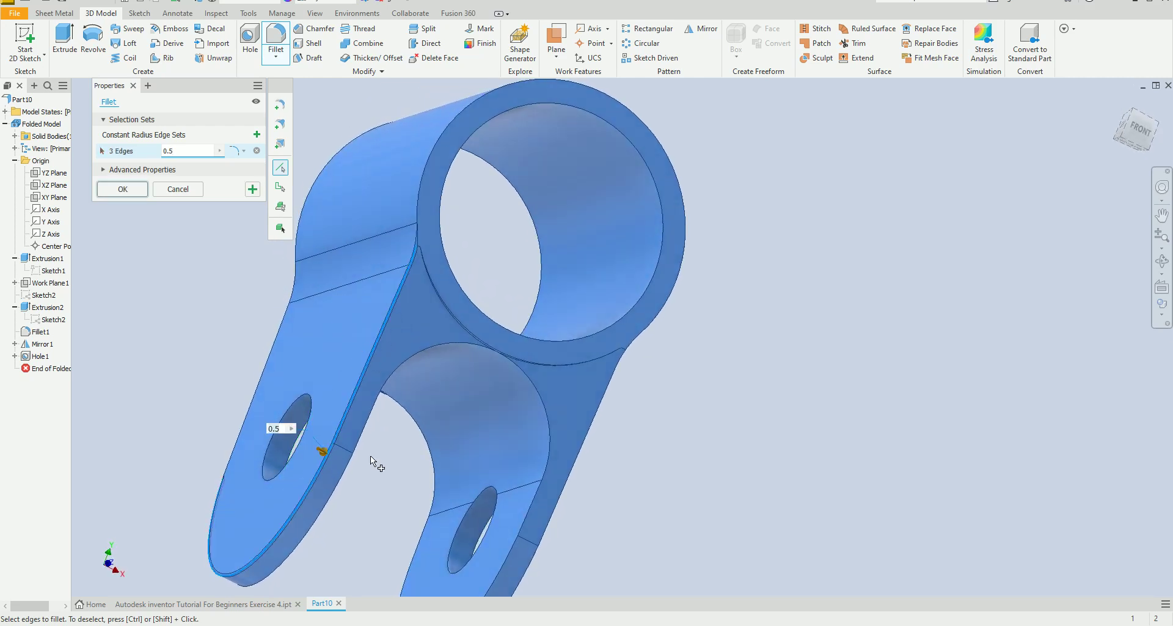
left_click(547, 404)
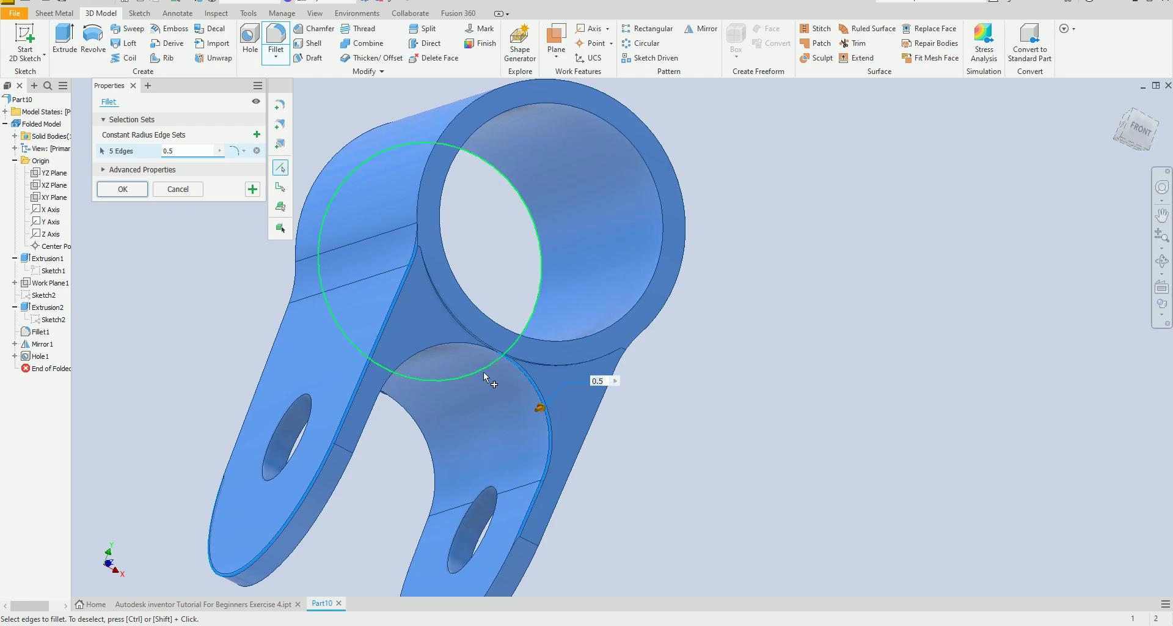
left_click(476, 344)
middle_click_drag(566, 421, 520, 446, "shift")
left_click(501, 453)
left_click(537, 404)
mouse_move(530, 476)
middle_mouse_down("shift")
mouse_move(535, 485)
mouse_move(463, 255)
middle_mouse_up("shift")
left_click(537, 492)
left_click(443, 256)
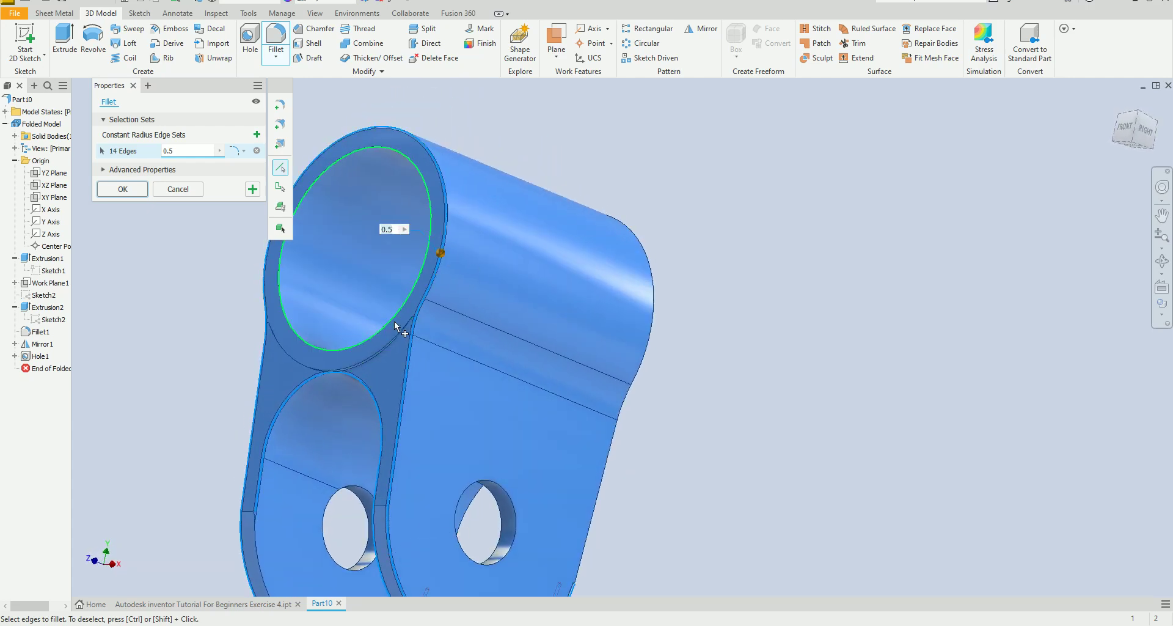
Step: Add the cutout and back edges, totalling 25, and confirm the 0.5 fillet
middle_click_drag(395, 322, 496, 322, "shift")
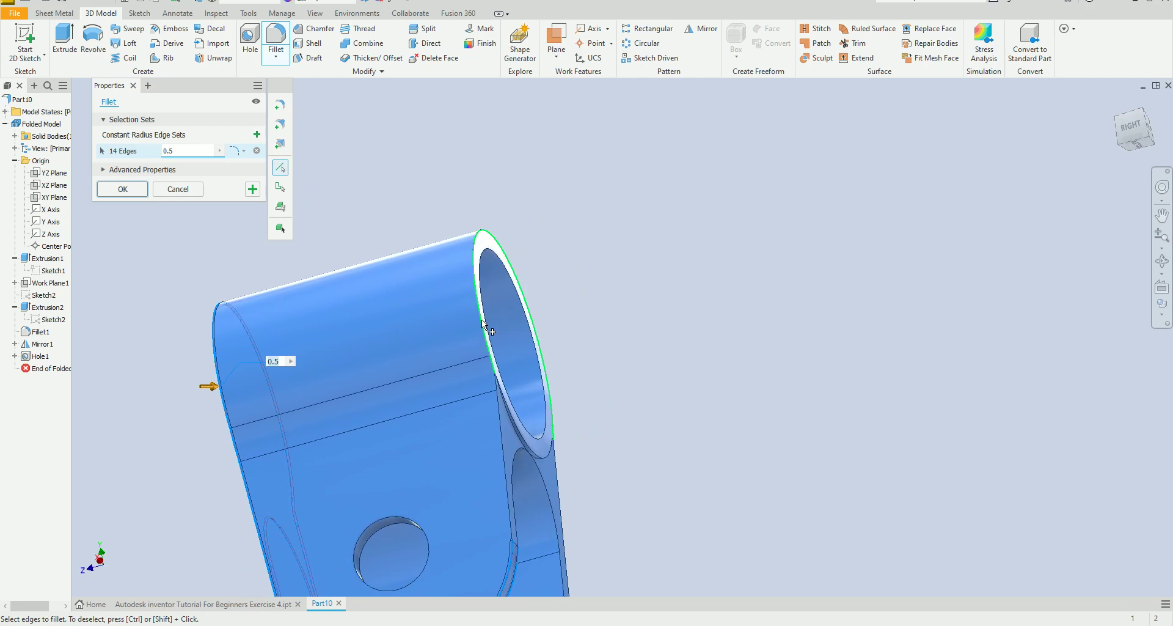
left_click(496, 421)
mouse_move(497, 421)
middle_mouse_down("shift")
mouse_move(509, 441)
mouse_move(444, 383)
middle_mouse_up("shift")
left_click(420, 357)
mouse_move(524, 329)
middle_mouse_down("shift")
mouse_move(547, 397)
mouse_move(555, 349)
mouse_move(491, 346)
mouse_move(570, 357)
middle_mouse_up("shift")
left_click(491, 346)
scroll(571, 357, "down", 3)
scroll(570, 357, "down", 3)
scroll(571, 354, "up", 3)
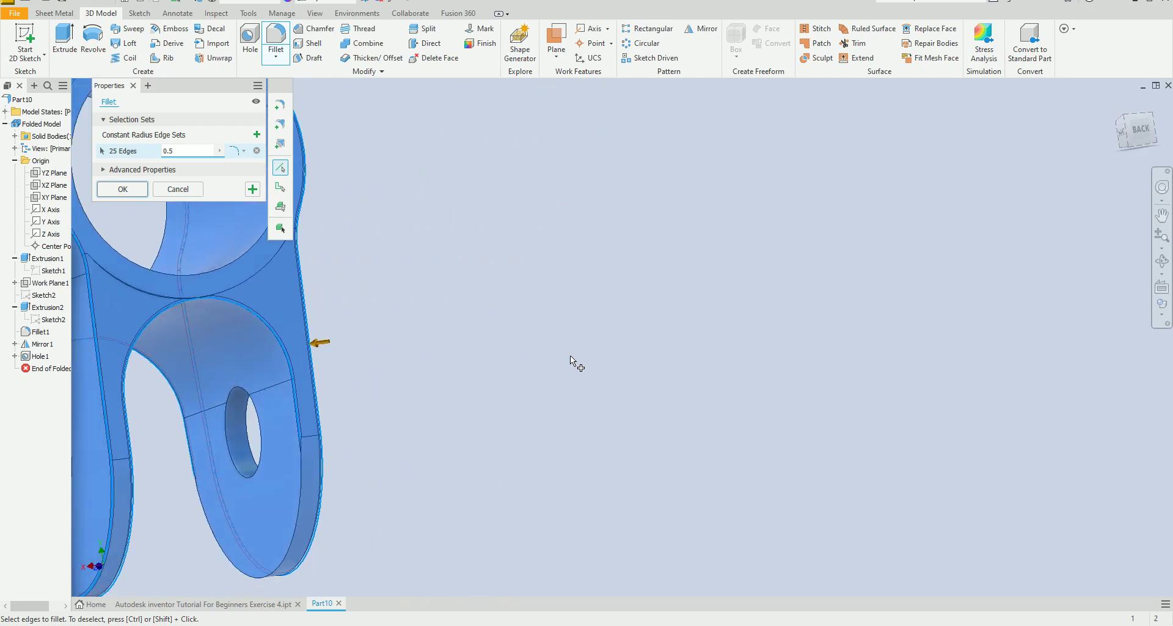
scroll(571, 353, "up", 3)
mouse_move(577, 269)
middle_mouse_down("shift")
mouse_move(608, 293)
mouse_move(570, 380)
mouse_move(580, 431)
mouse_move(254, 240)
middle_mouse_up("shift")
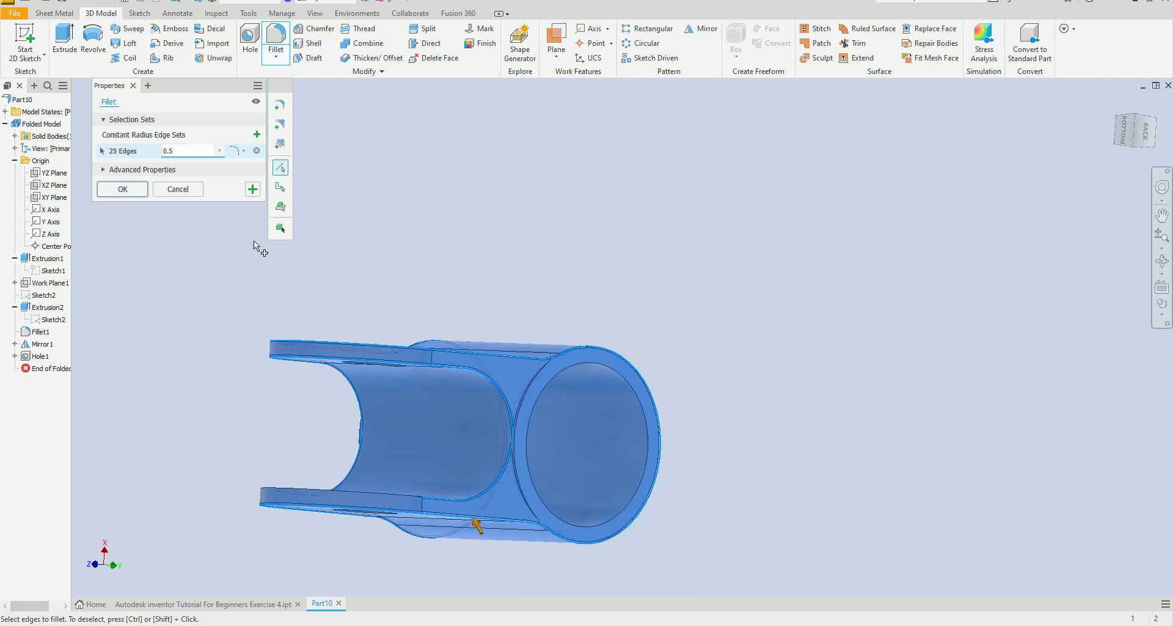
left_click(123, 188)
middle_click_drag(375, 208, 666, 336, "shift")
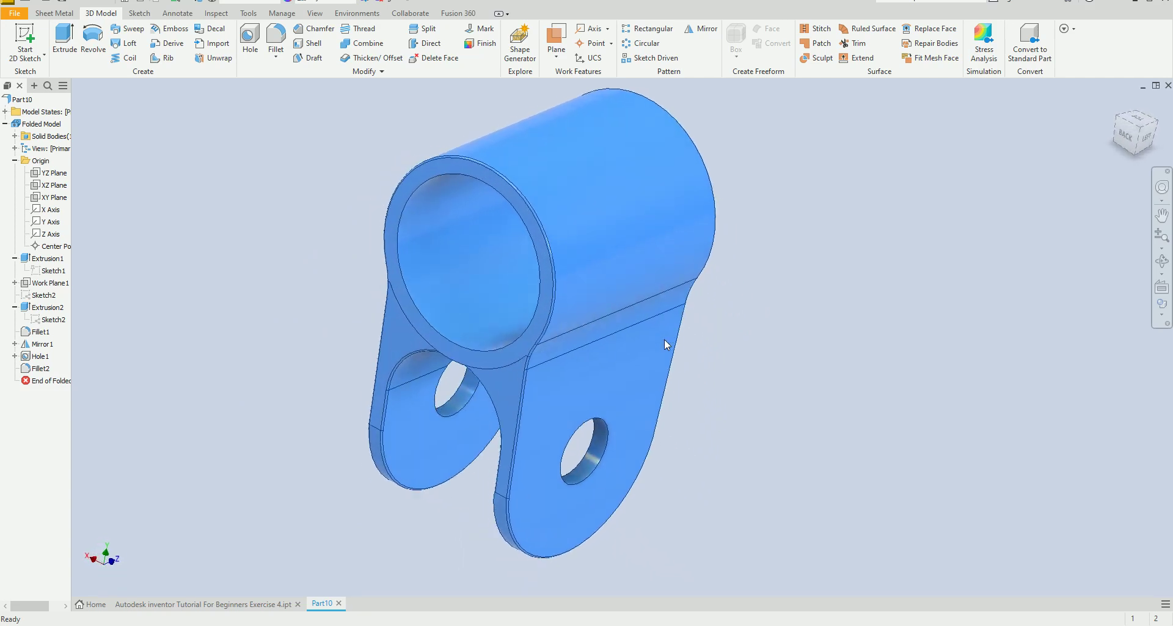
mouse_move(665, 339)
middle_mouse_down("shift")
mouse_move(356, 478)
mouse_move(383, 510)
middle_mouse_up("shift")
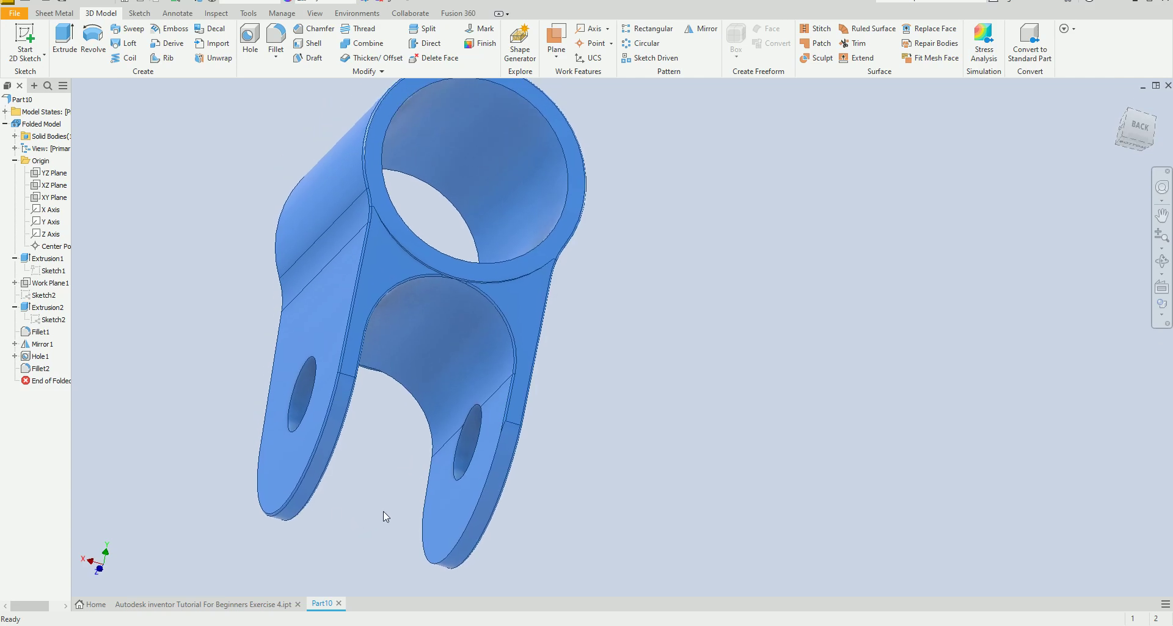